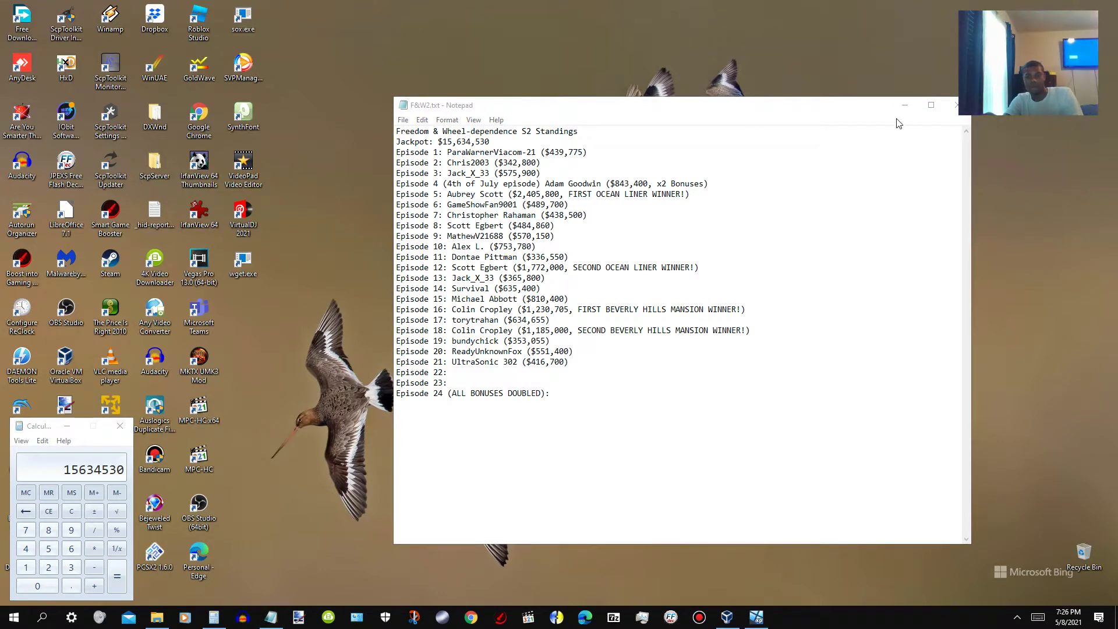
Step: Start a Normal Game after checking the Notepad standings list
click(904, 105)
click(756, 617)
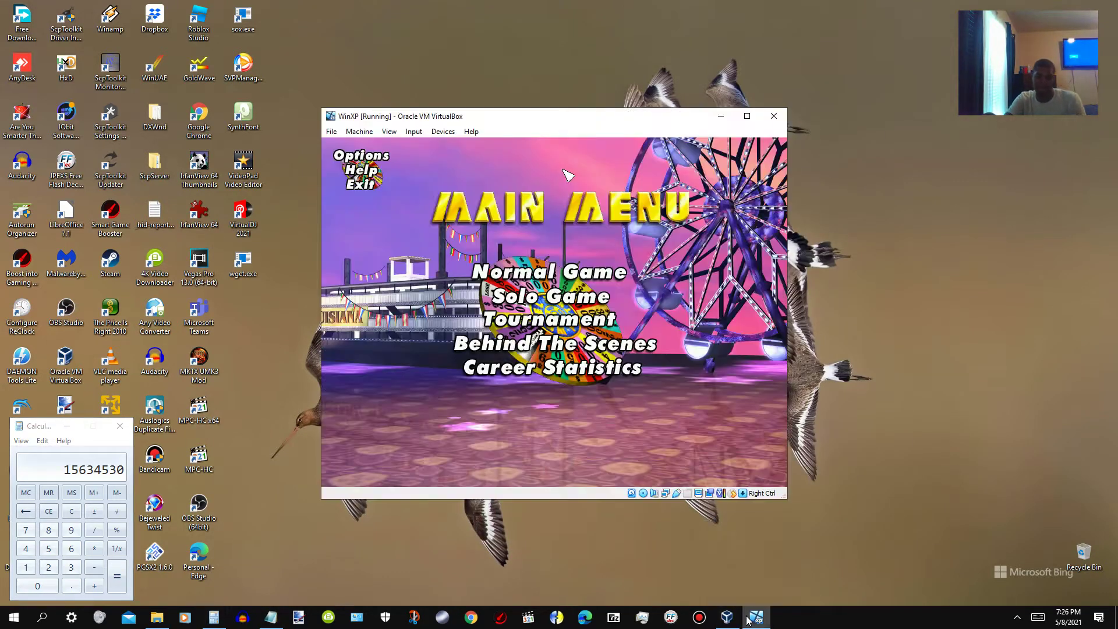
click(271, 617)
click(367, 208)
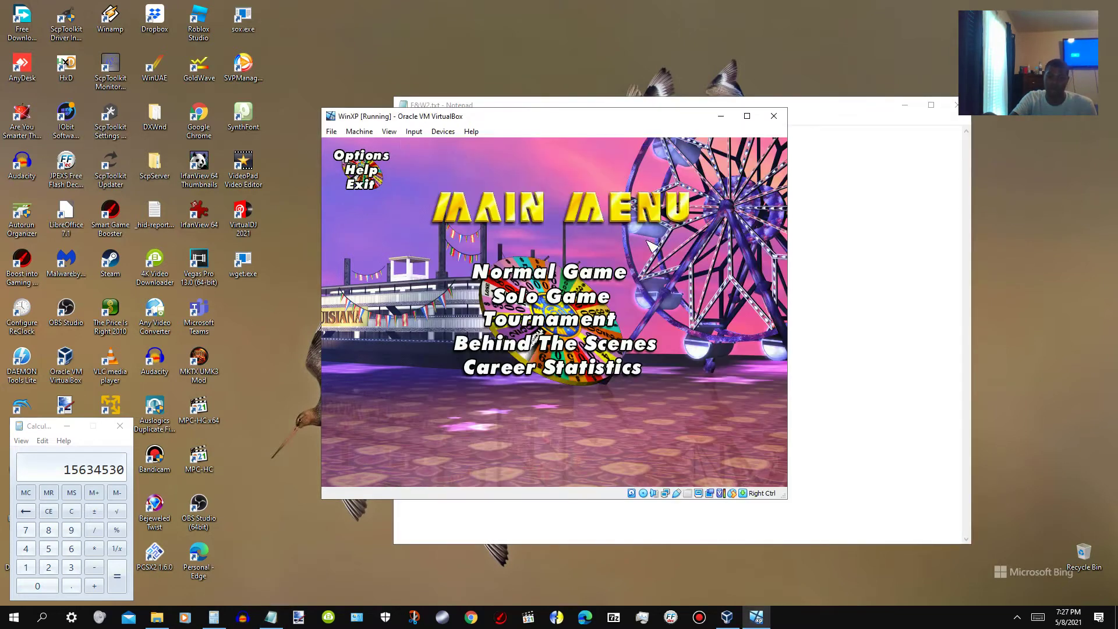
click(551, 272)
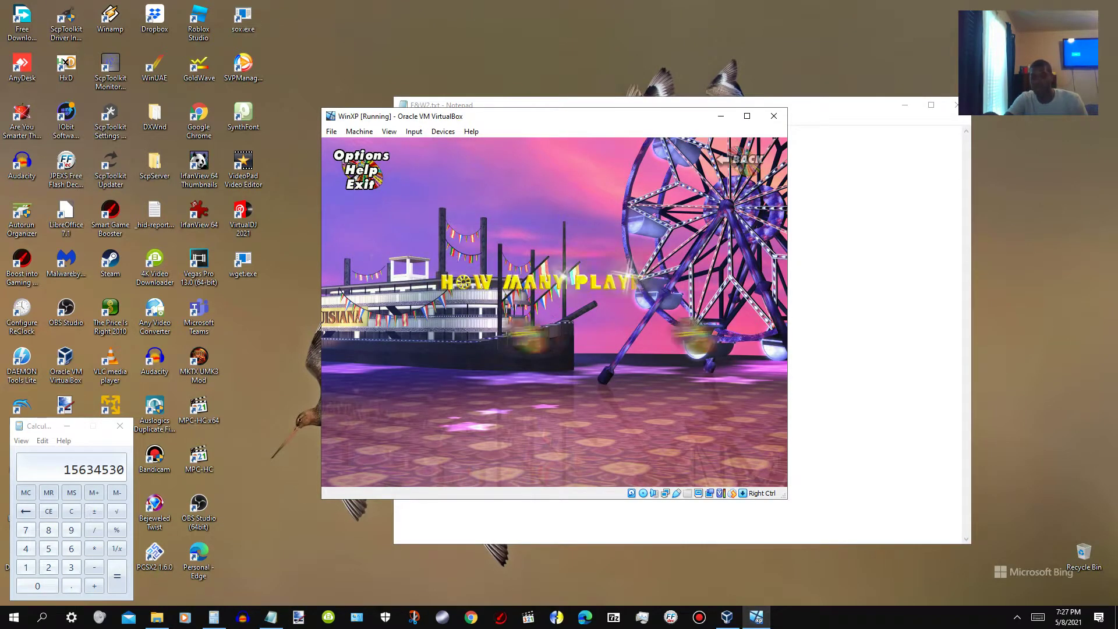
Step: Choose a one-player game, checking the Episode 22 standings entry along the way
click(799, 262)
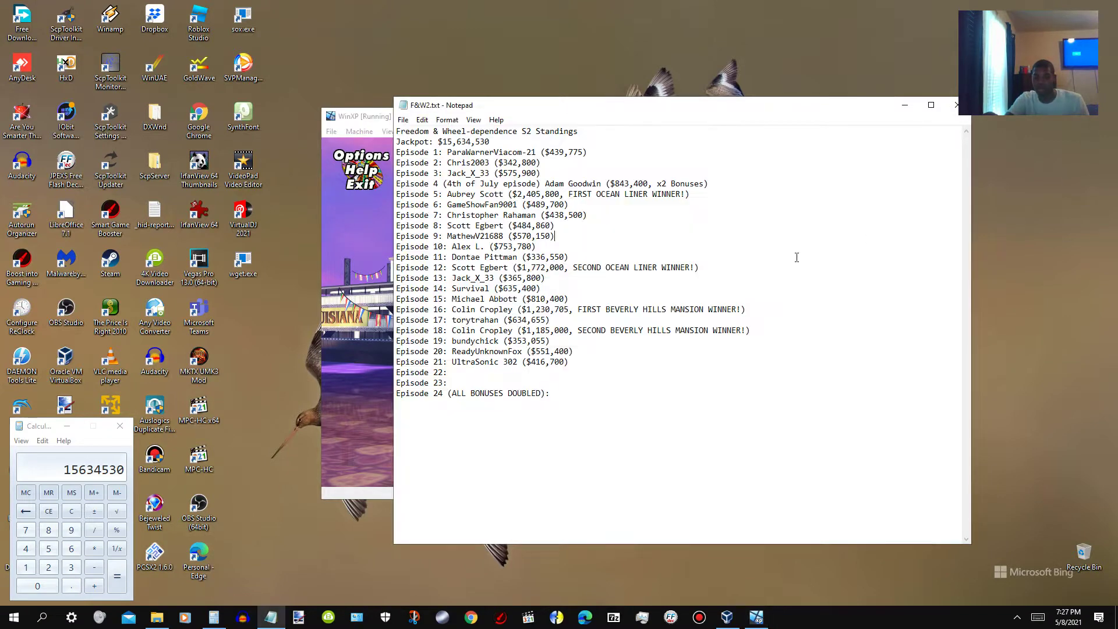
click(354, 254)
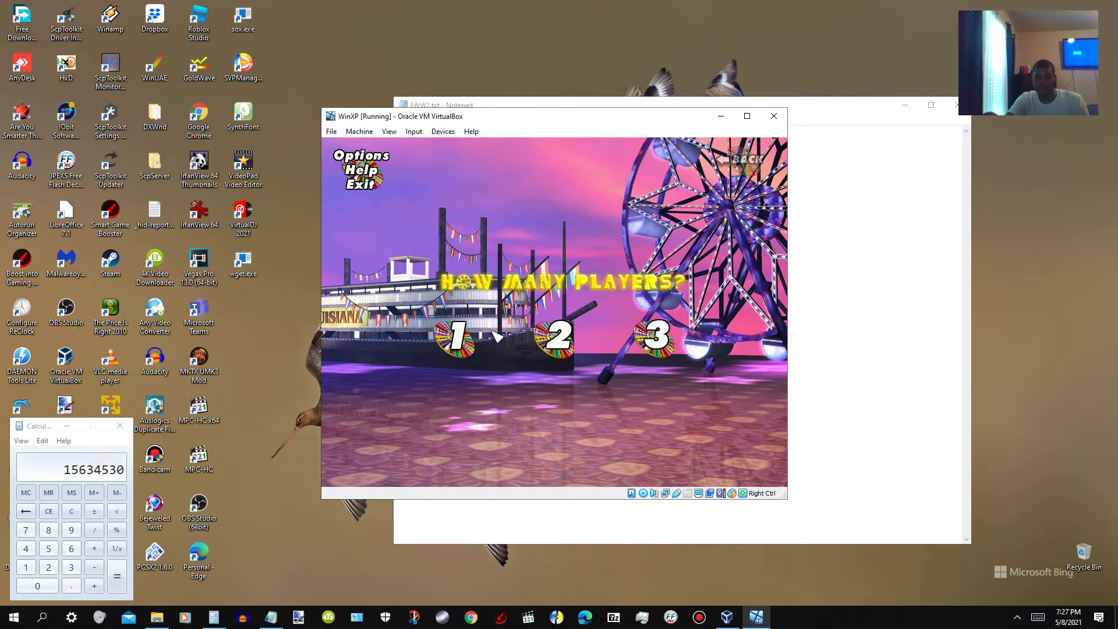
click(459, 338)
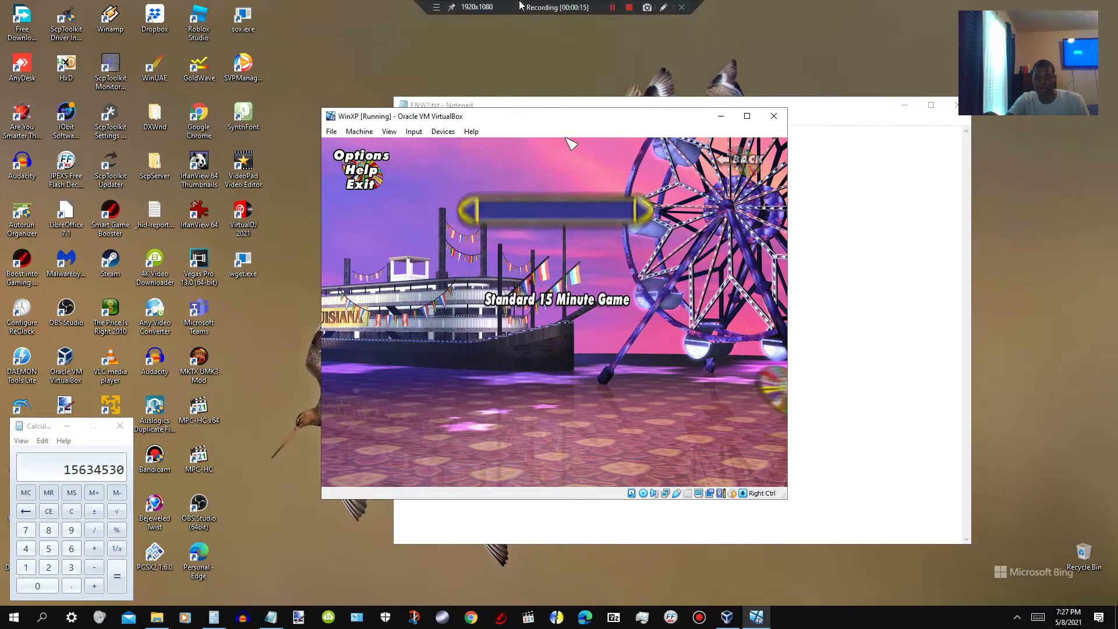
click(944, 372)
click(332, 229)
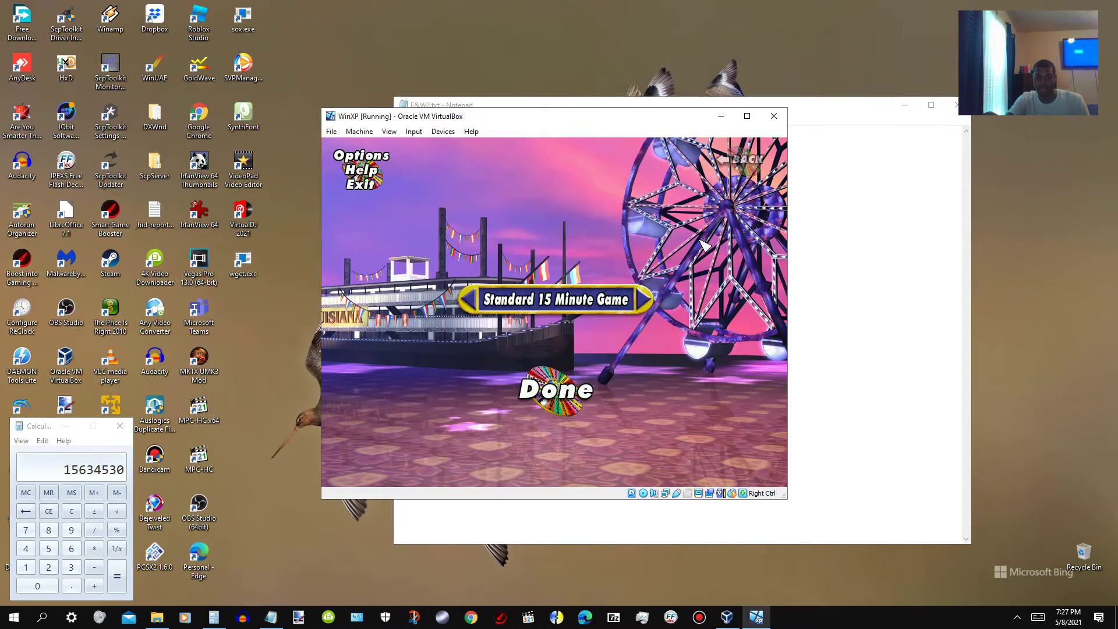
Step: Keep the Standard 15 Minute Game, accept the player name, and confirm New Orleans
click(567, 384)
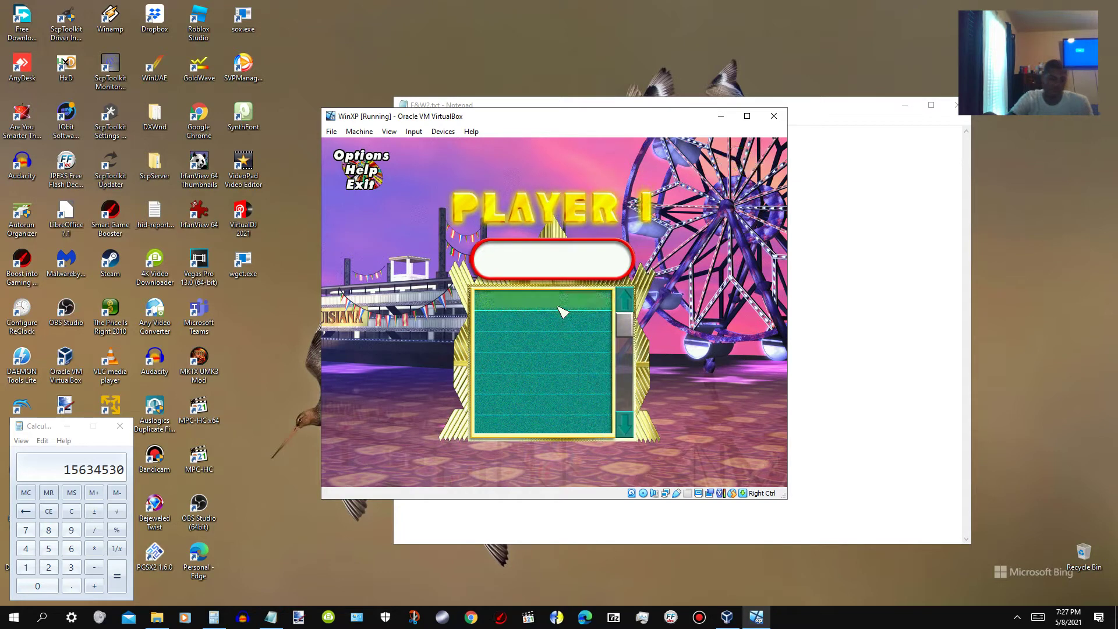
click(561, 312)
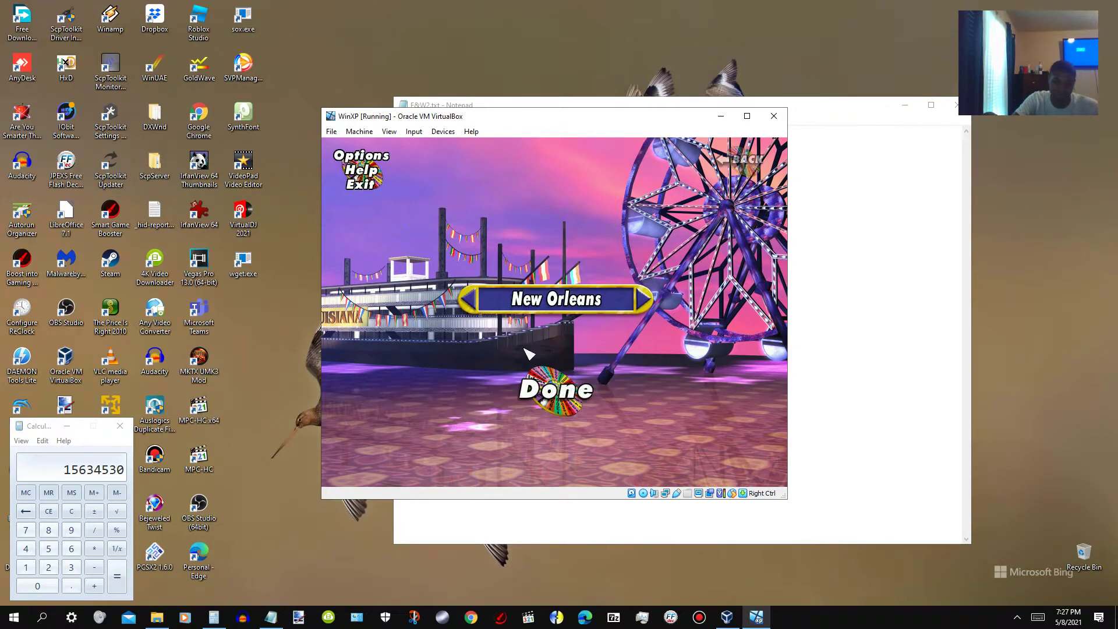
click(558, 387)
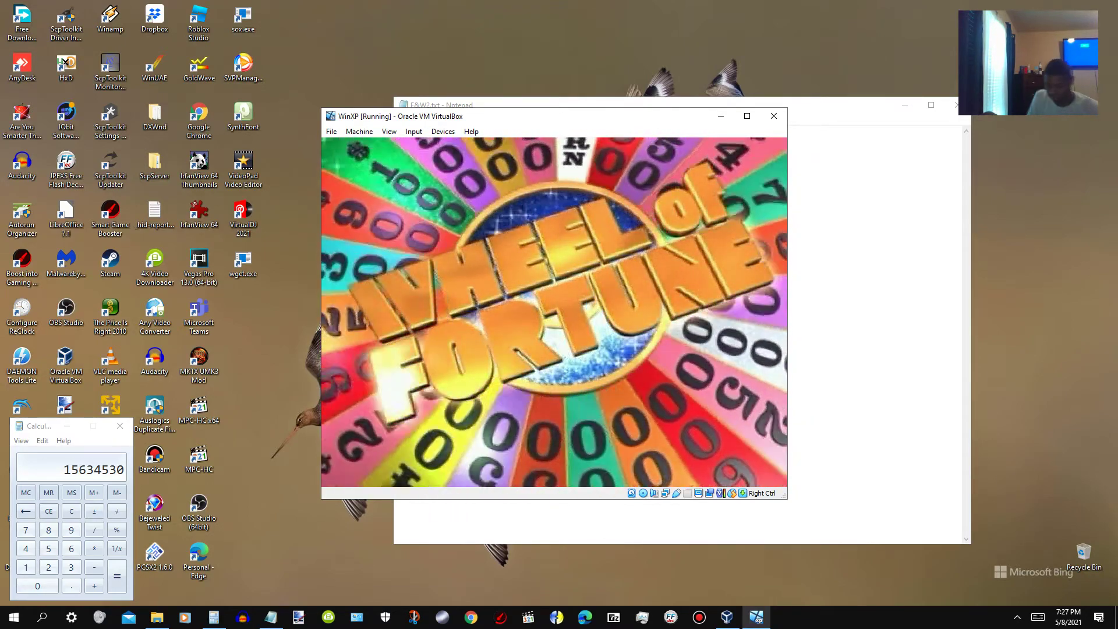
Step: Lower the system volume twice while the intro cinematics play
key(XF86AudioLowerVolume)
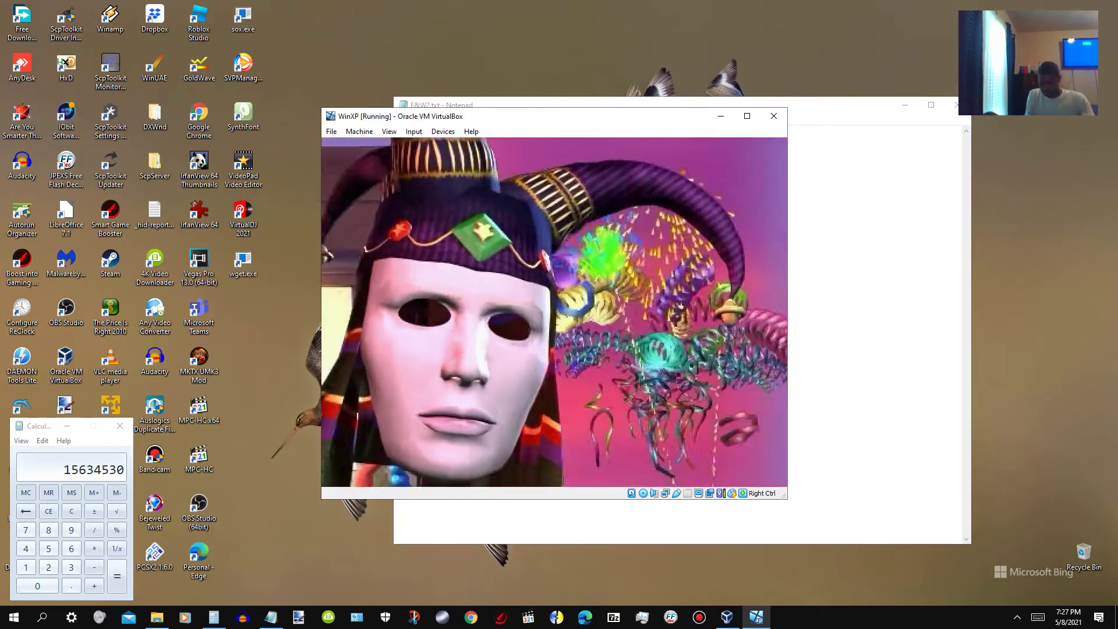
key(XF86AudioLowerVolume)
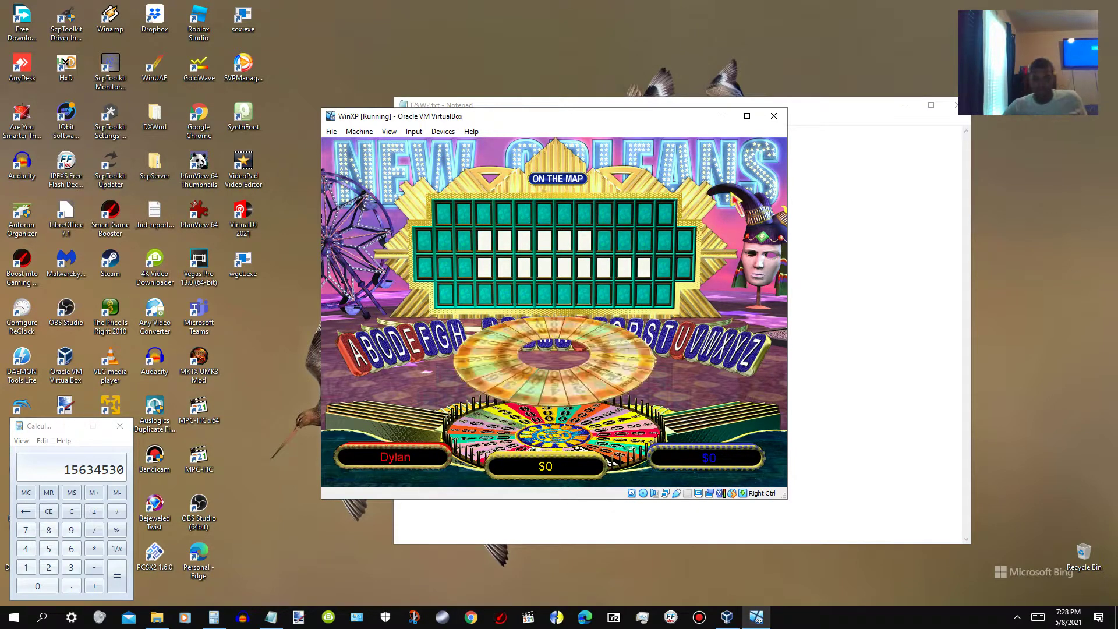
Step: Spin the wheel, call T, buy the vowel E, and spin once more
click(555, 331)
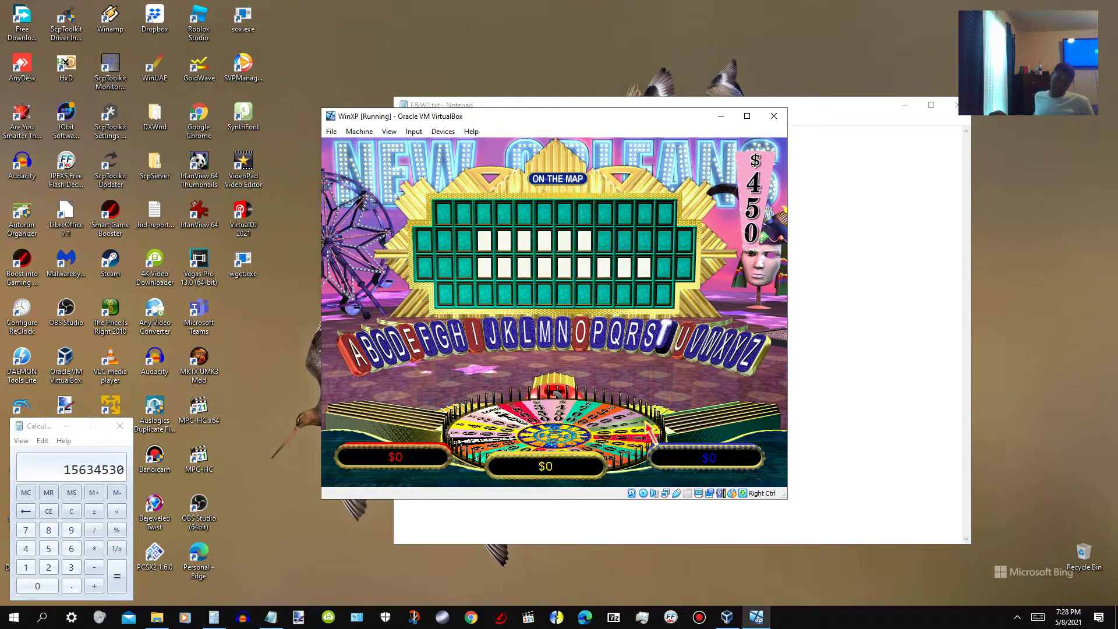
key(t)
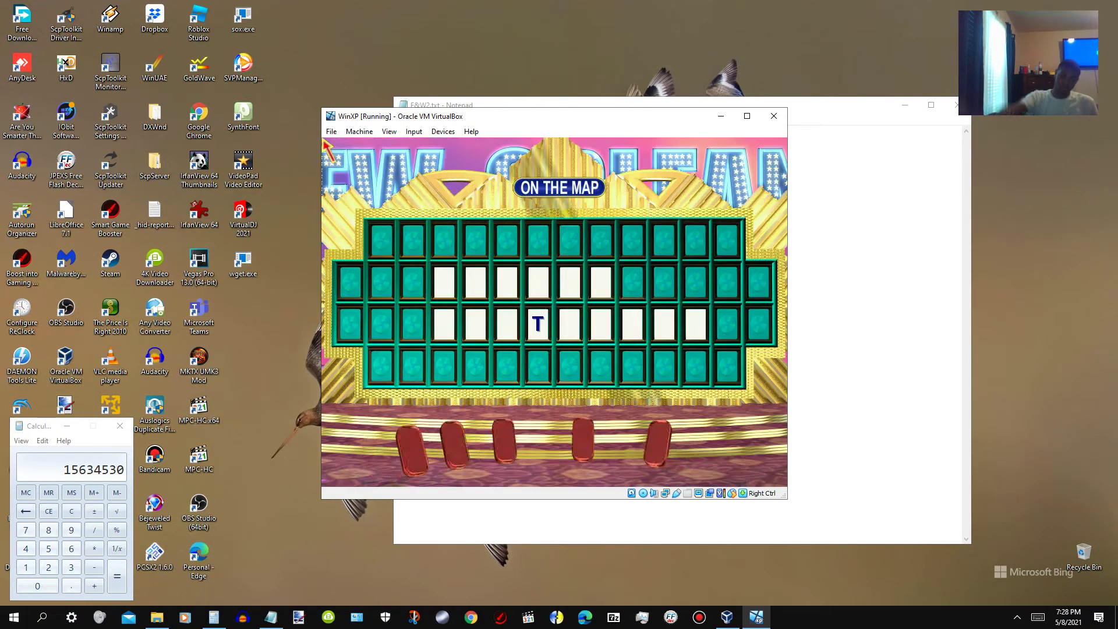
key(e)
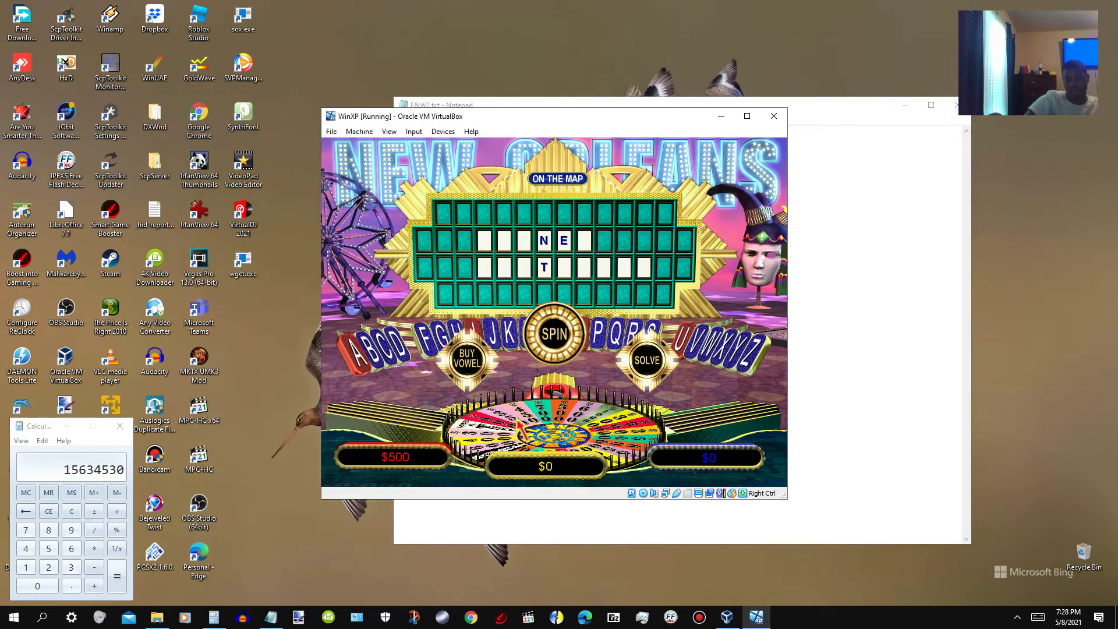
click(554, 334)
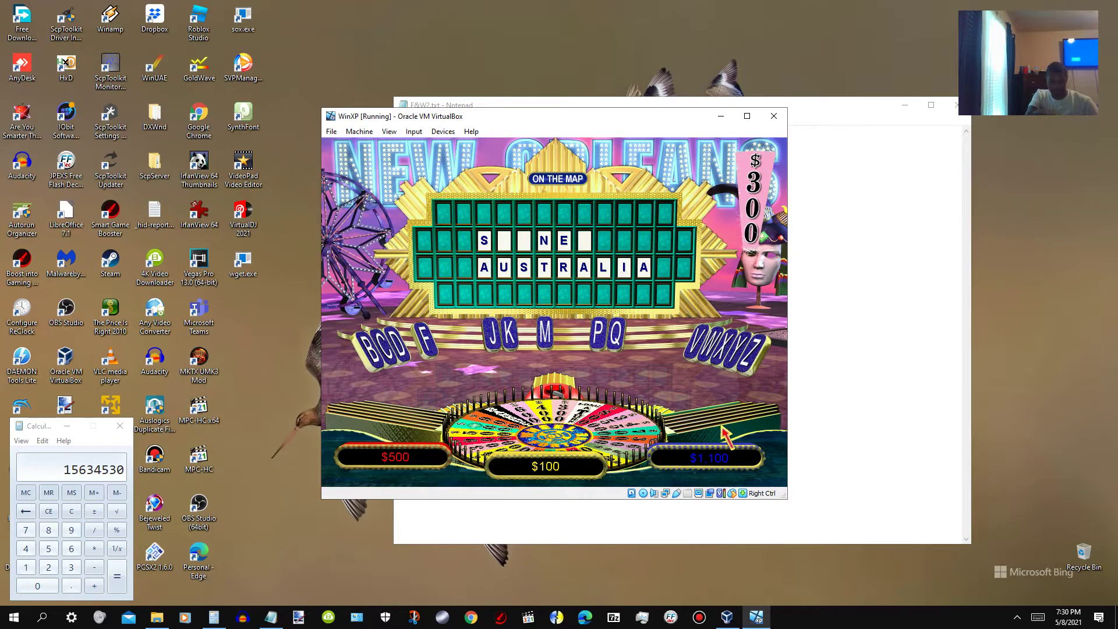
Step: Call Y and D, then solve the puzzle as SYDNEY AUSTRALIA
key(y)
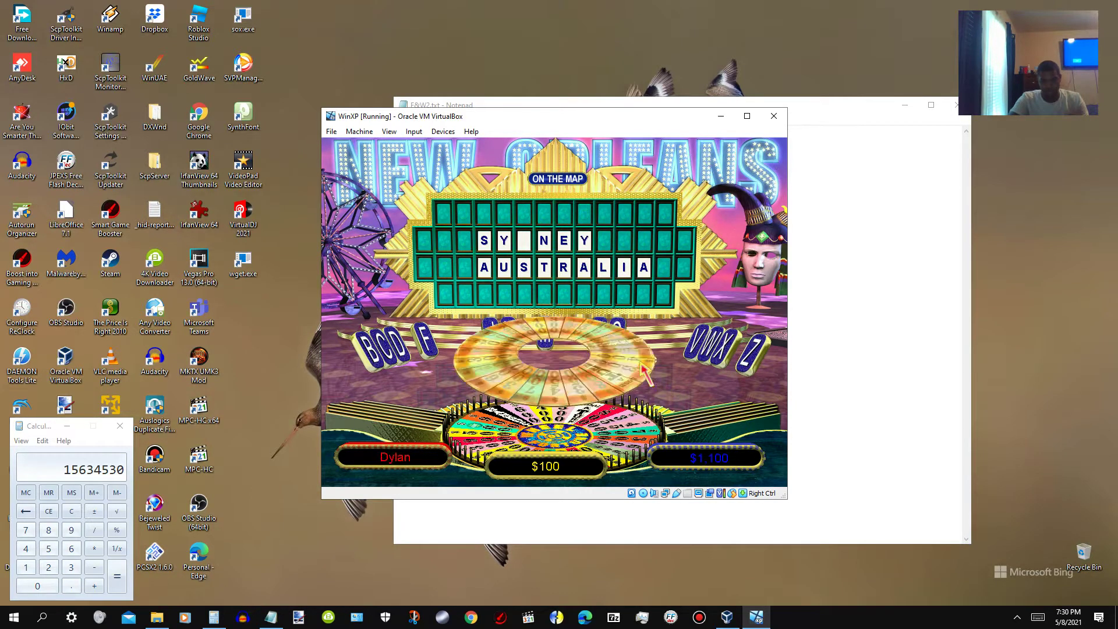
key(d)
key(Return)
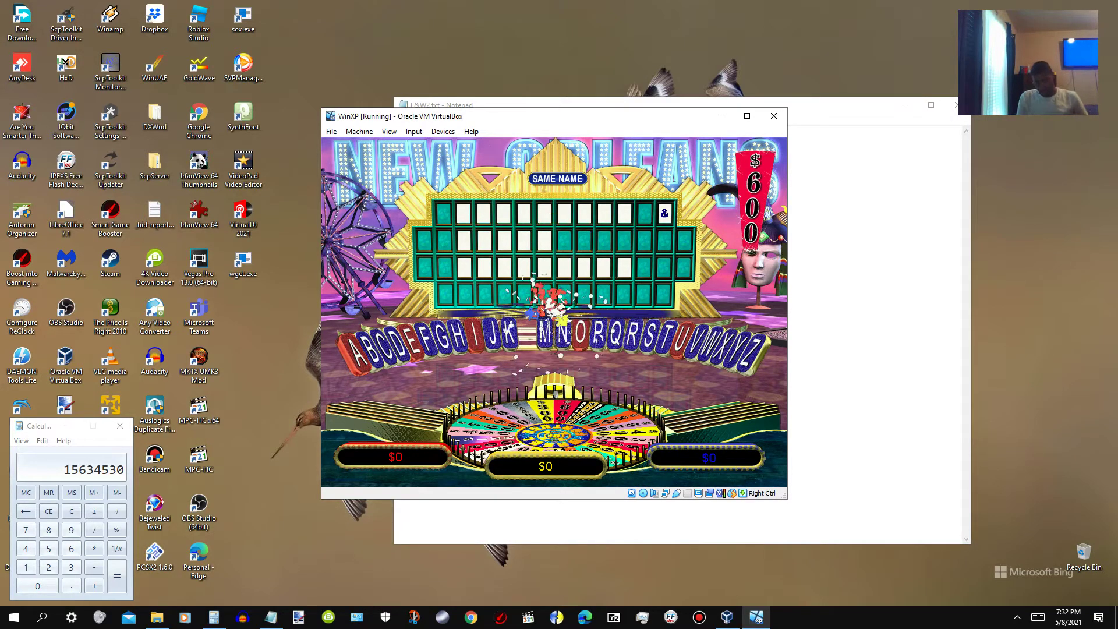
Step: Minimize Notepad and Calculator, then buy the vowels A and O
click(905, 106)
click(93, 426)
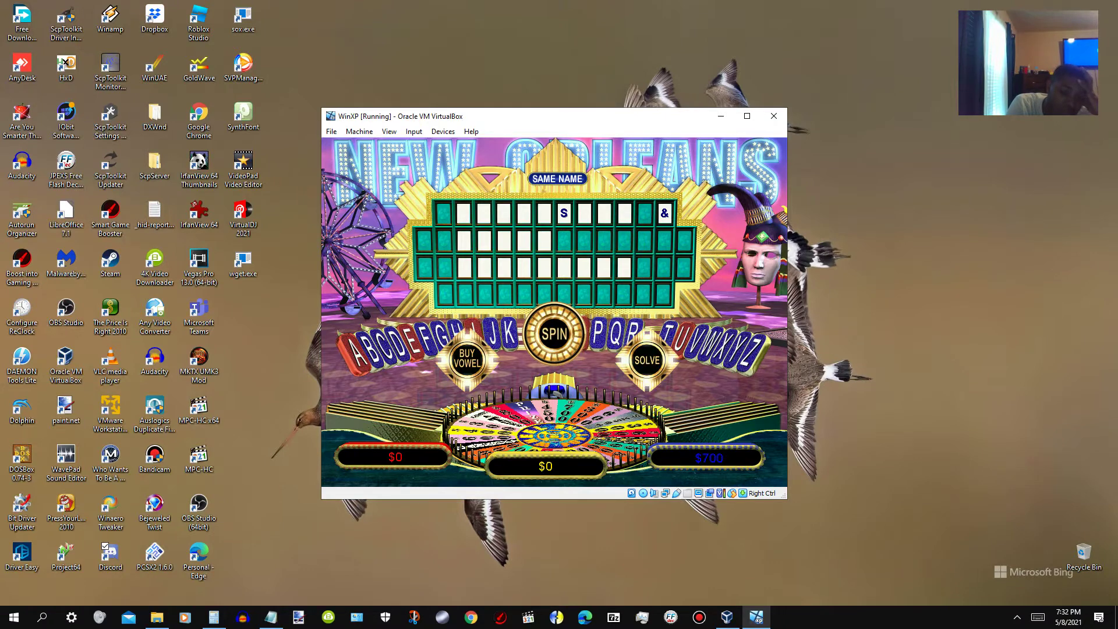
key(b)
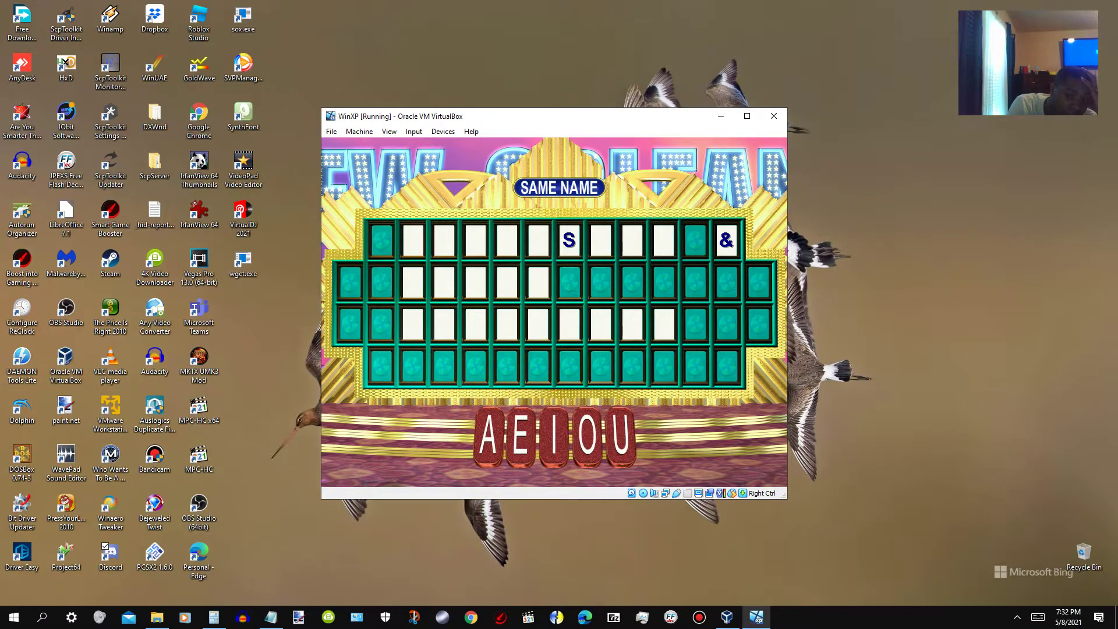
key(a)
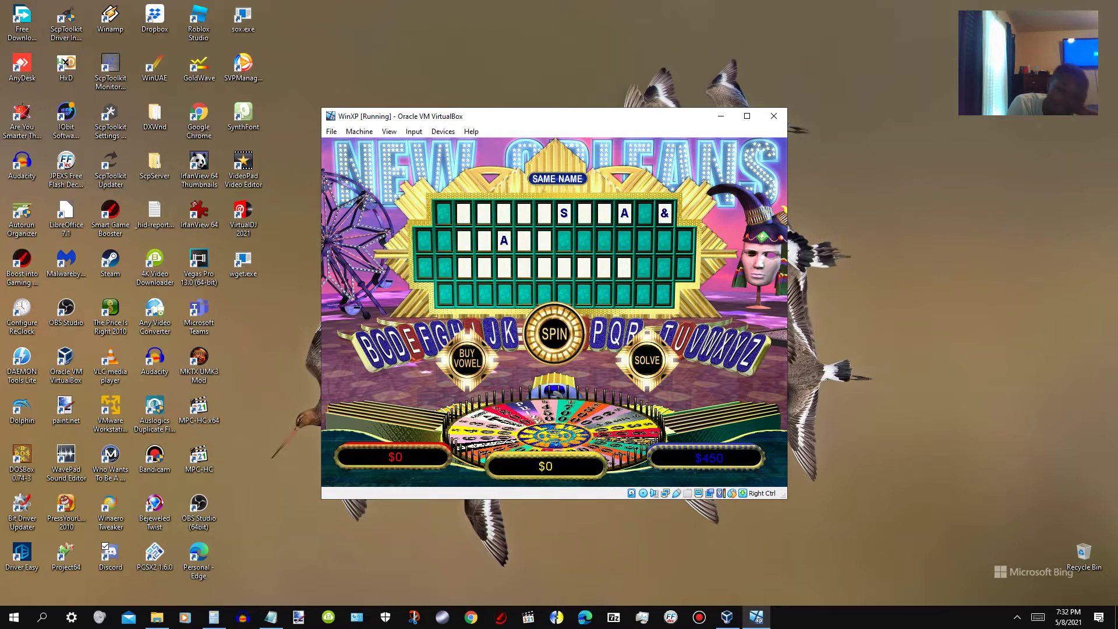
key(b)
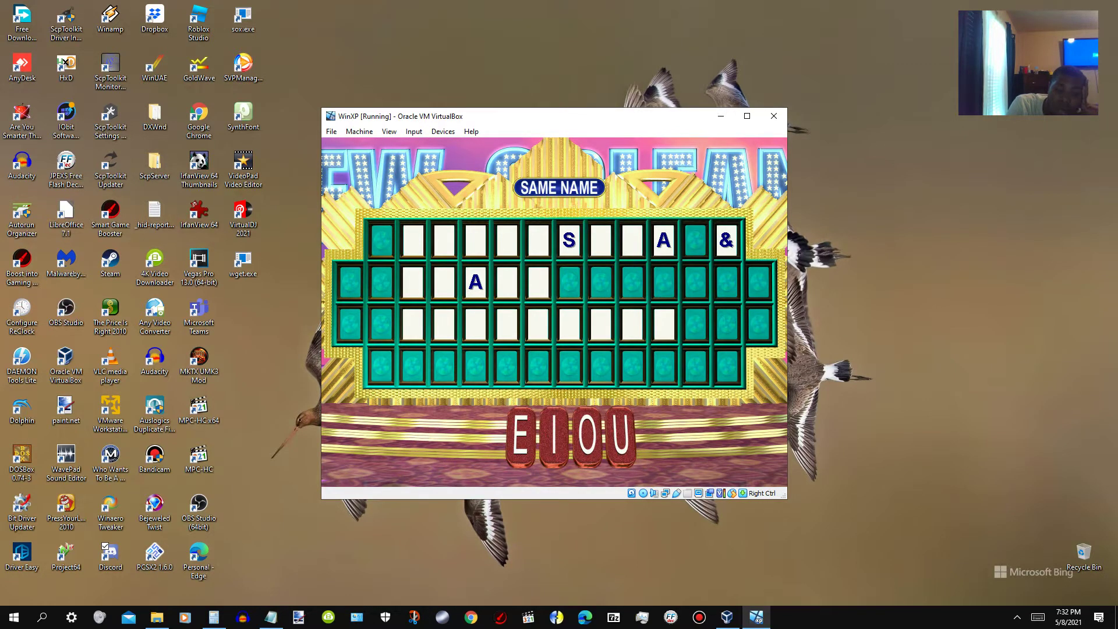
key(o)
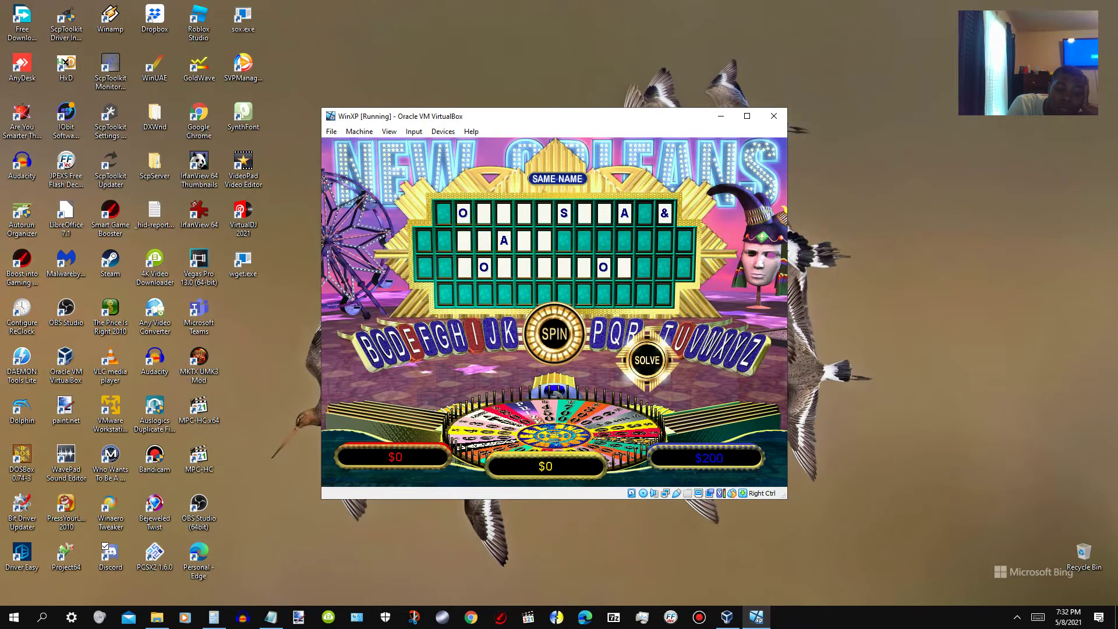
Step: Choose SPIN to take another turn on the Same Name puzzle
key(s)
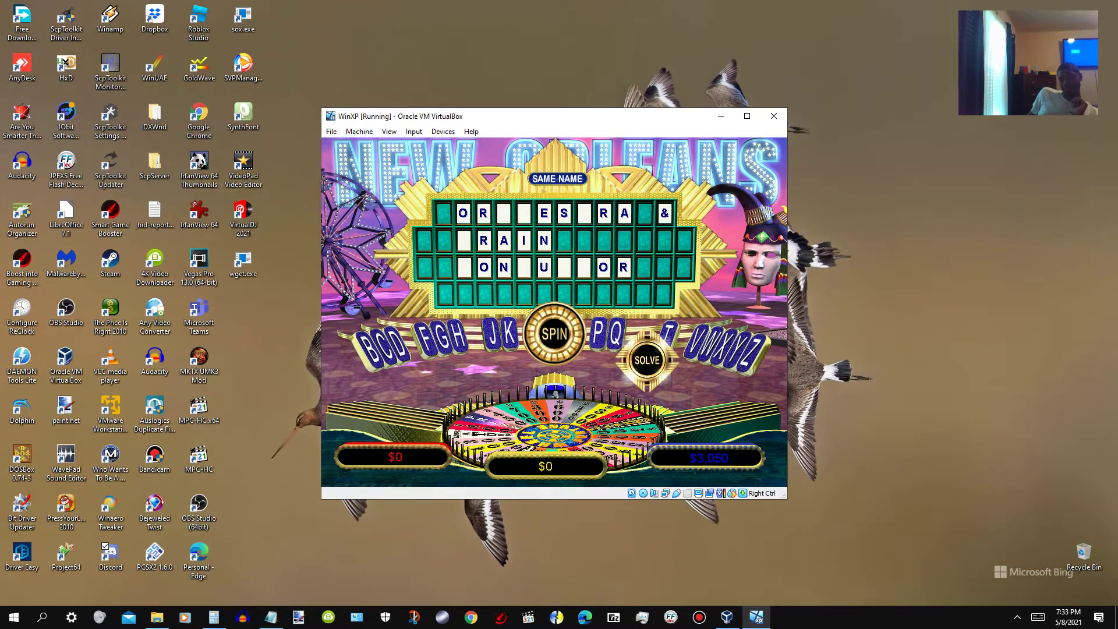
Step: Spin the wheel and call H, C and D to fill in ORCHESTRA CONDUCTOR
click(553, 334)
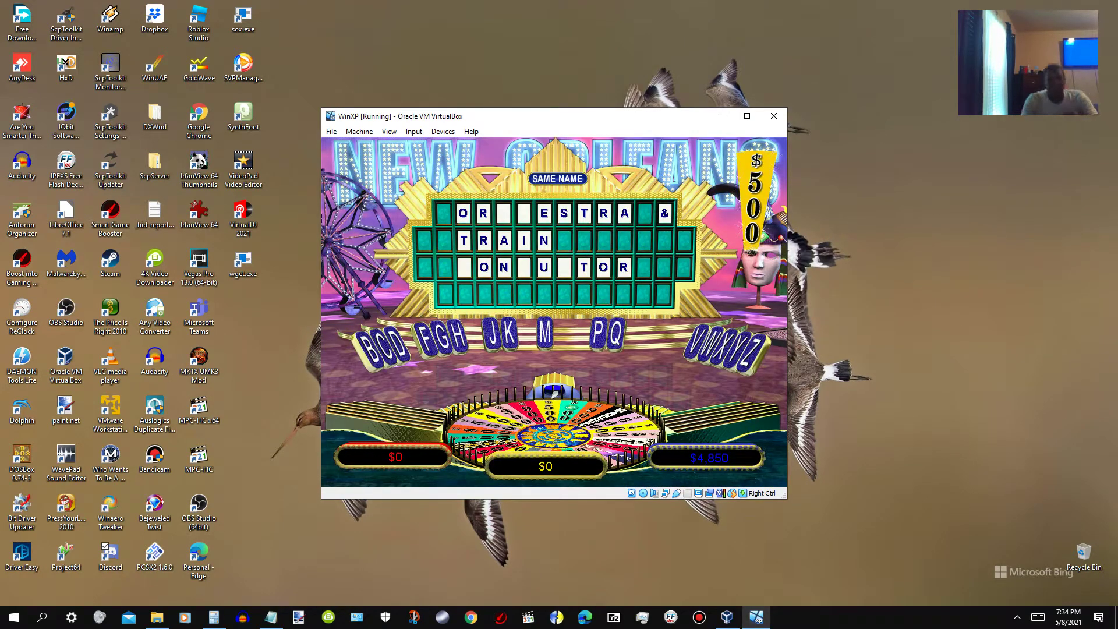
key(h)
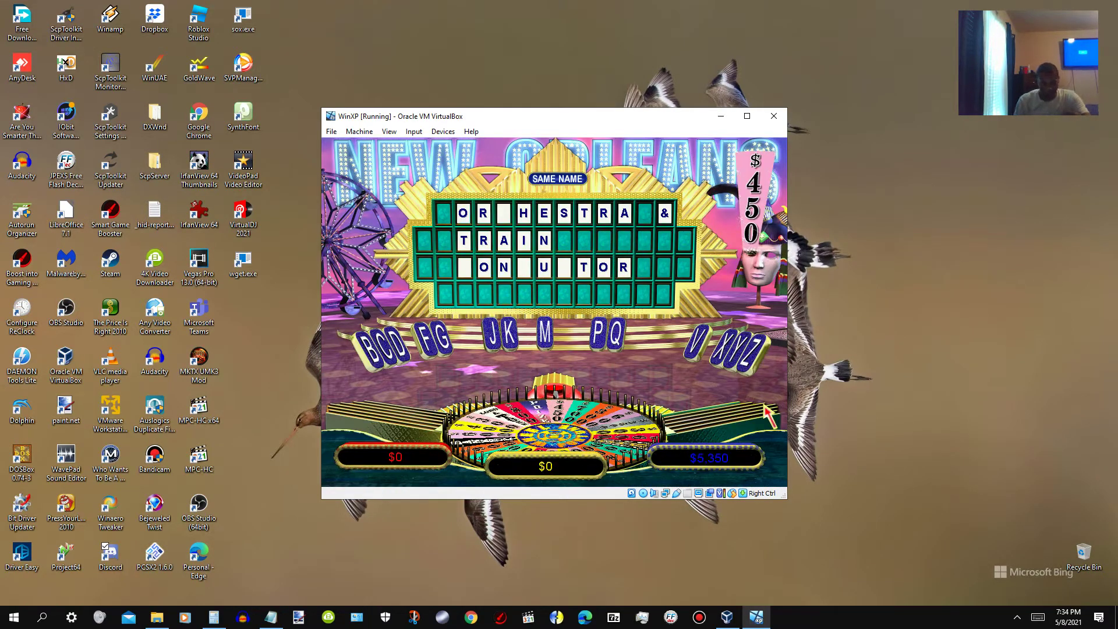
key(c)
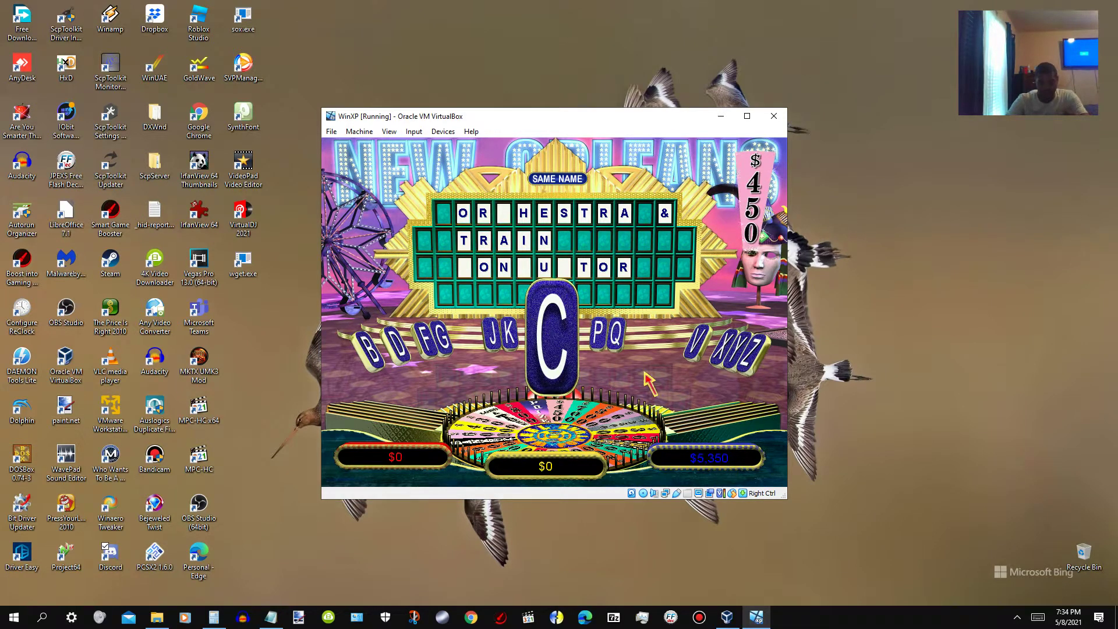
key(d)
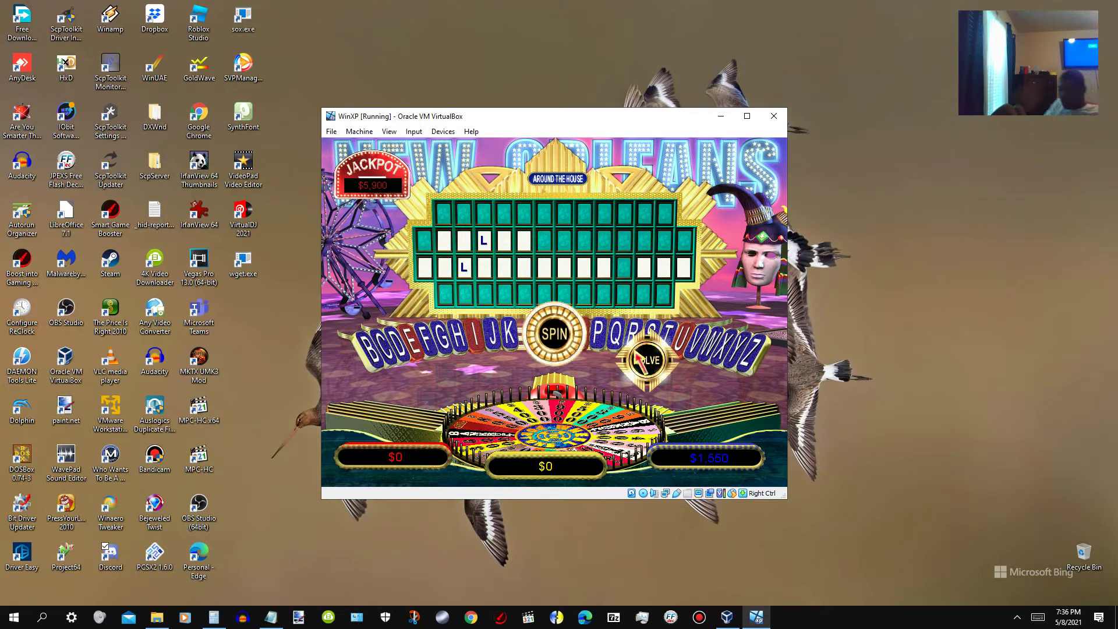
Step: Spin the wheel to begin the Around the House puzzle
click(553, 333)
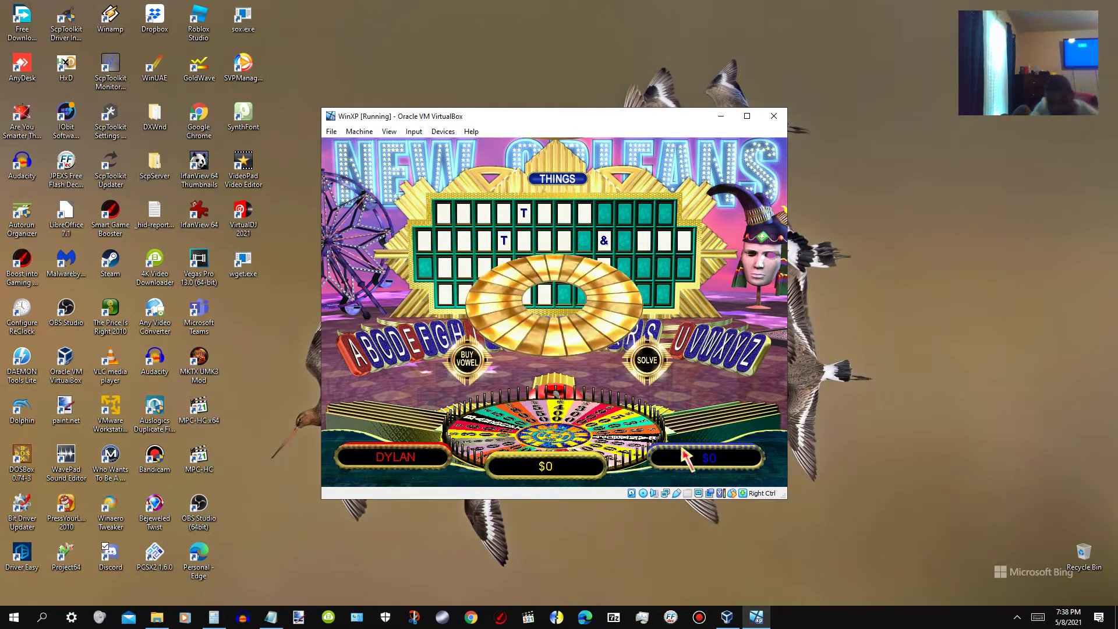
Step: Spin the wheel for a new turn on the Things puzzle, then buy E
click(492, 422)
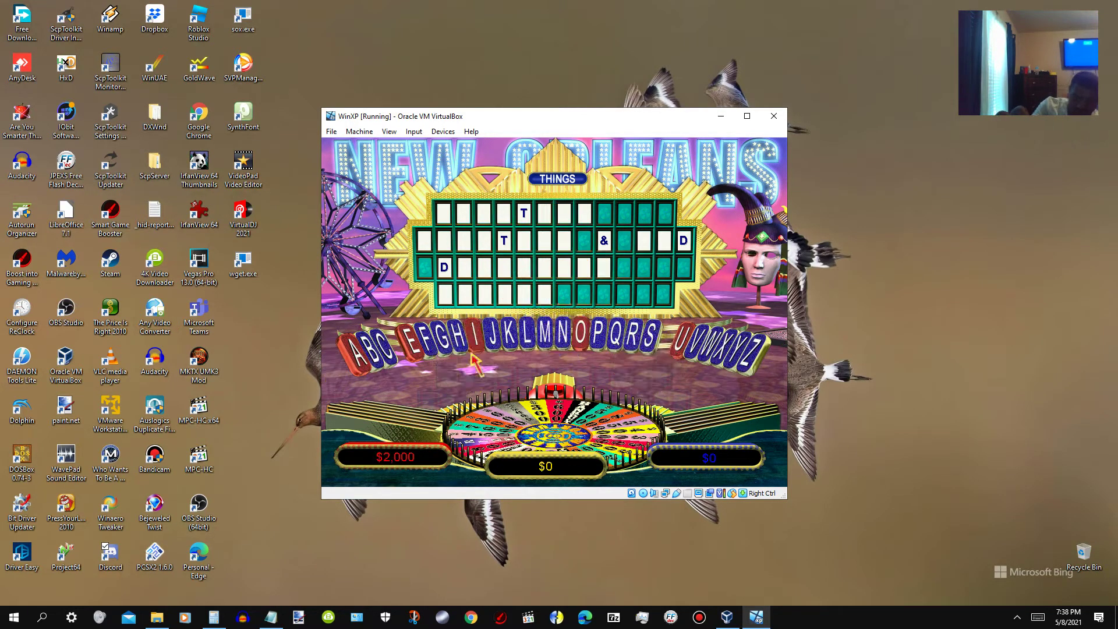
key(e)
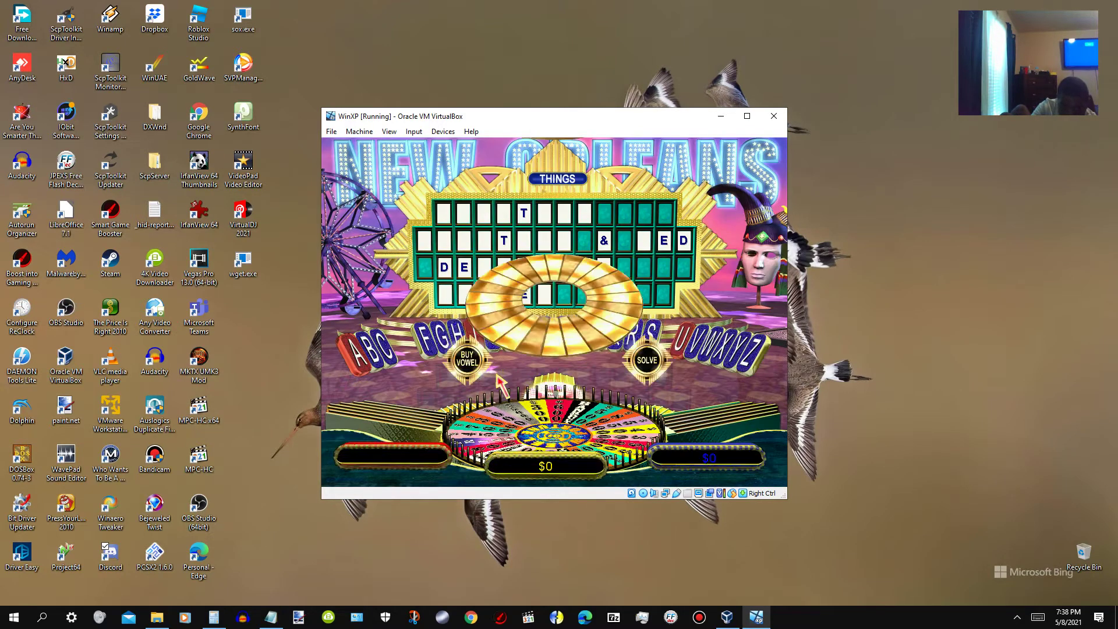
Step: Buy the vowels A and O on the Things board
key(b)
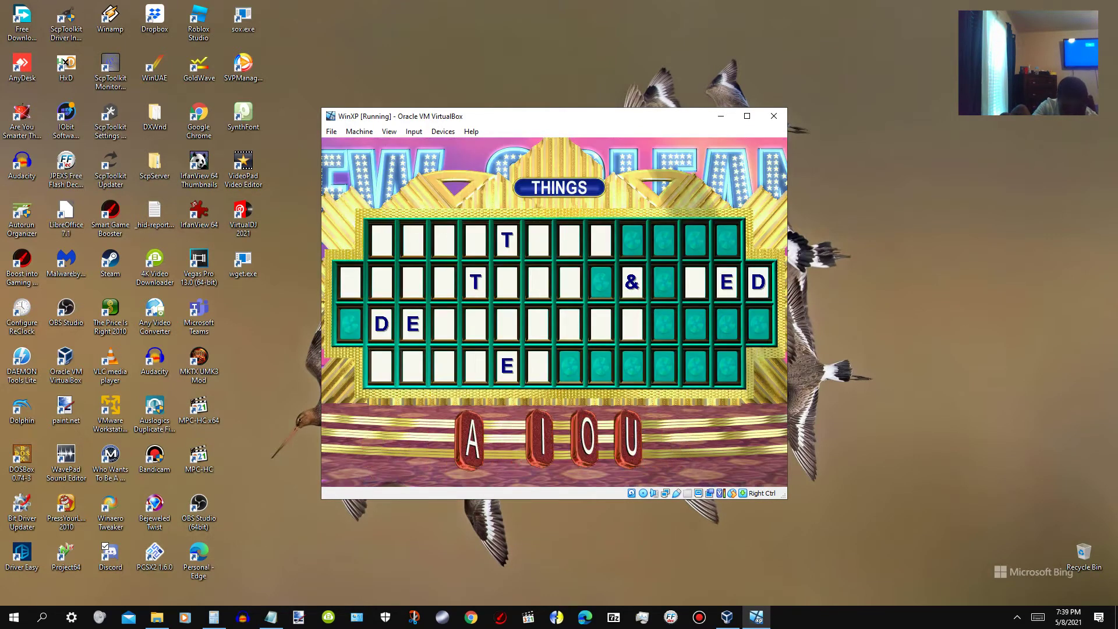
key(a)
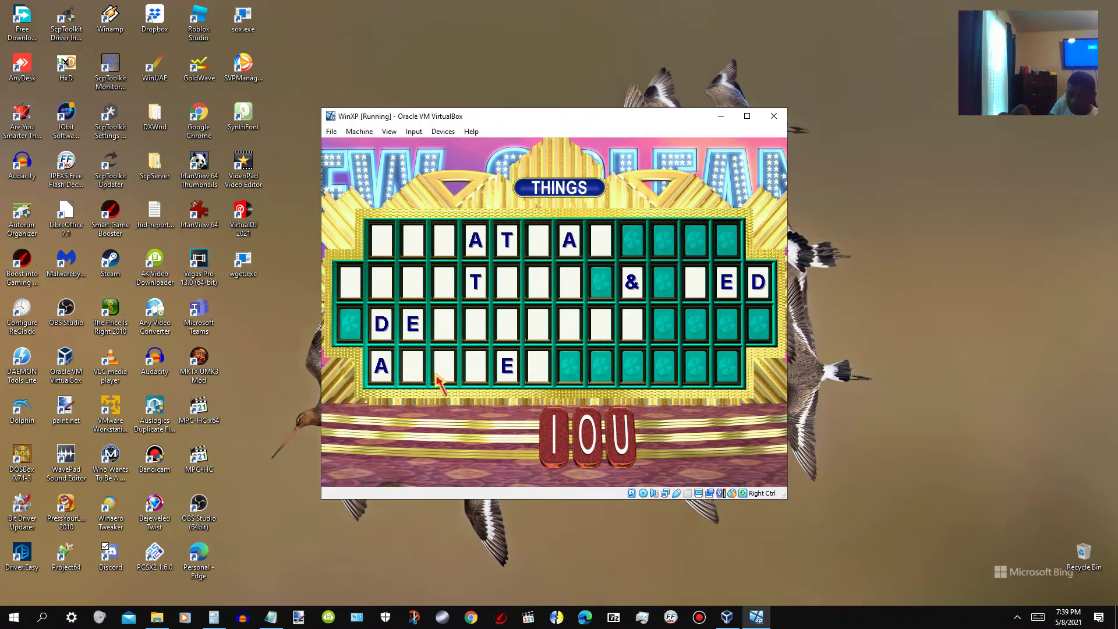
key(o)
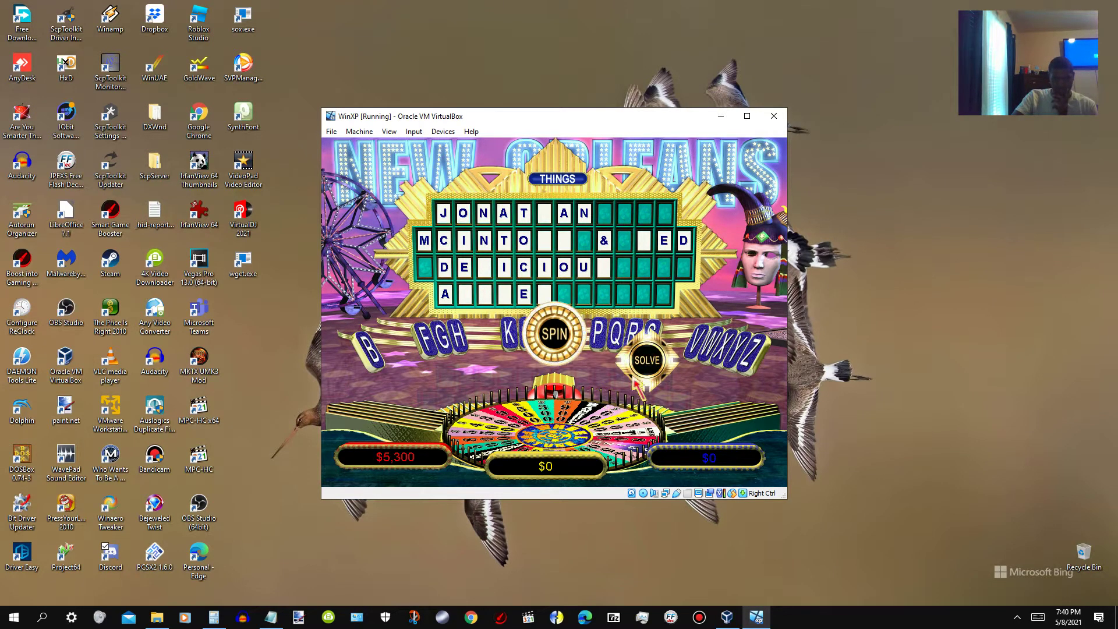
Step: Enter the final letters to solve the Things puzzle as JONATHAN MCINTOSH & RED DELICIOUS APPLES
click(647, 360)
text(H)
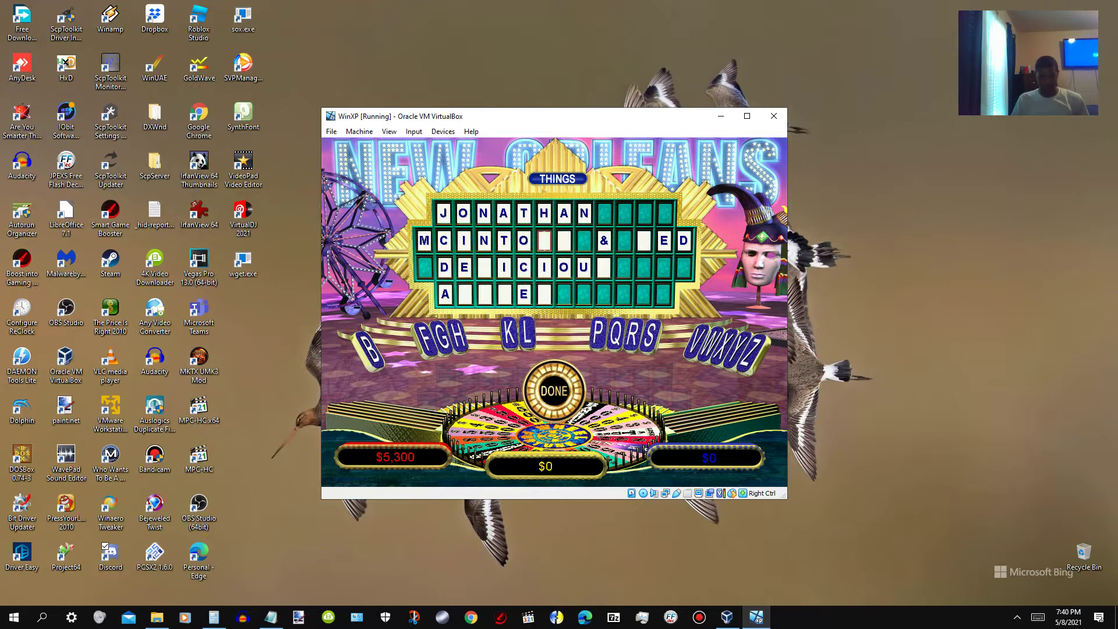
text(sh)
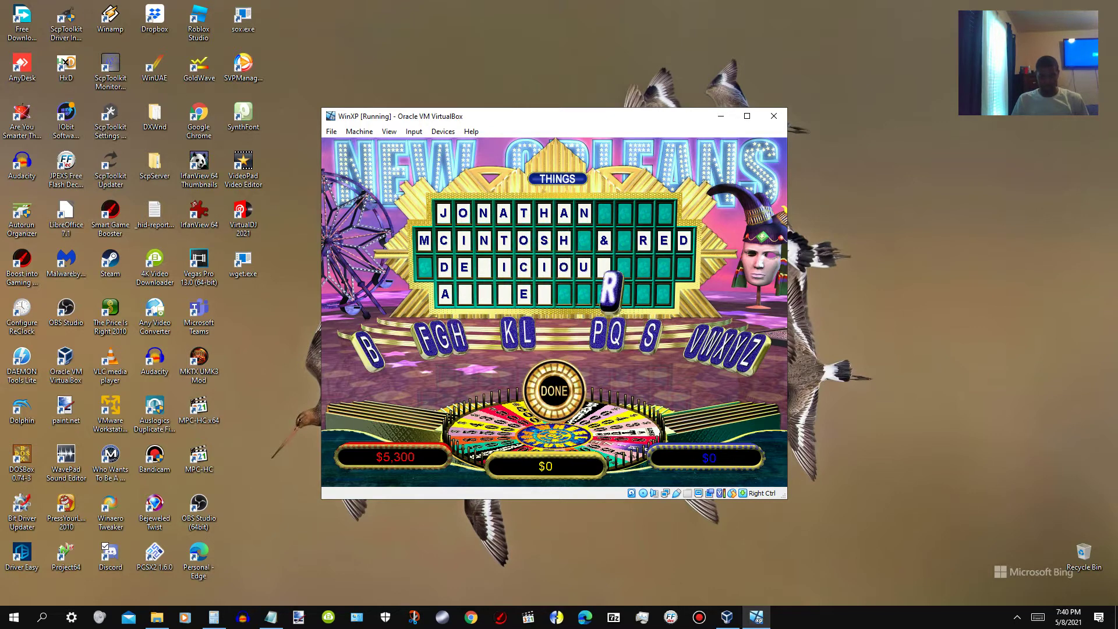
text(s)
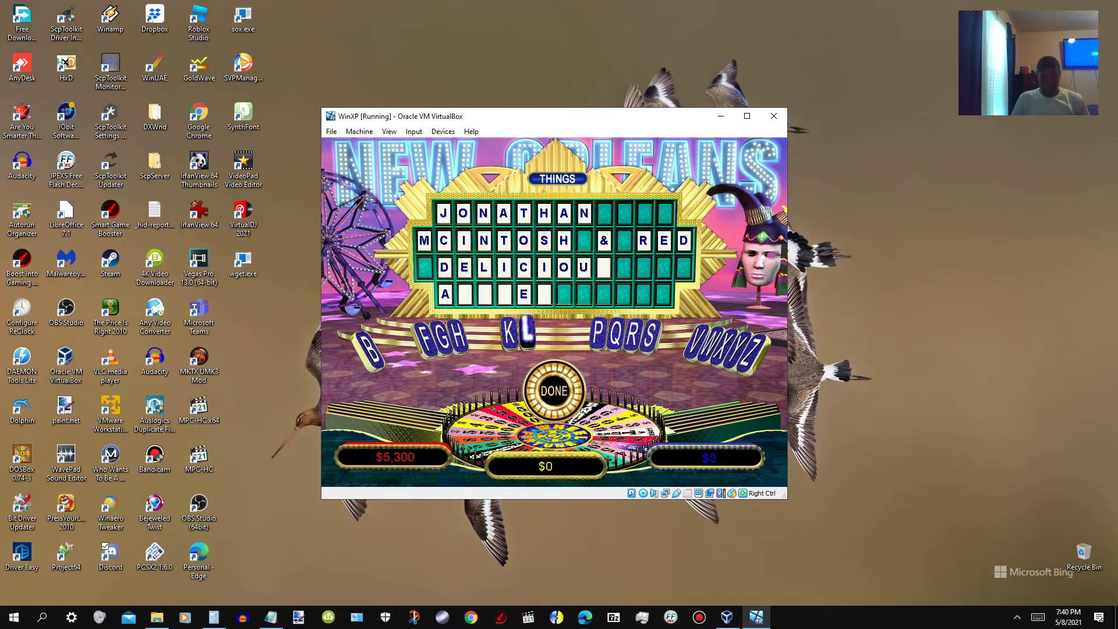
text(sppl)
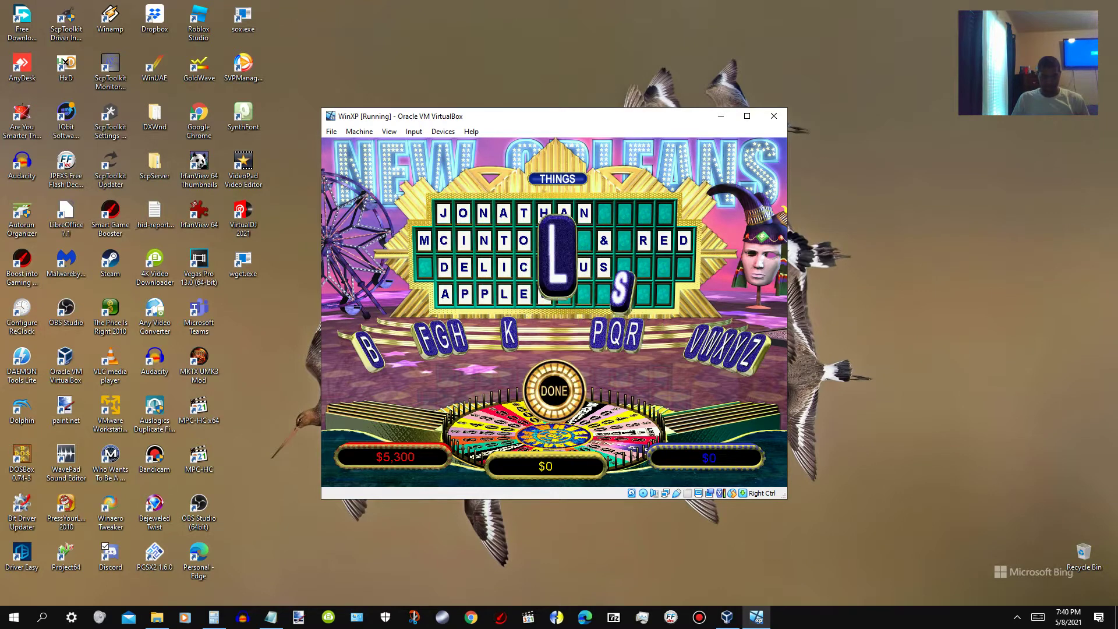
key(Return)
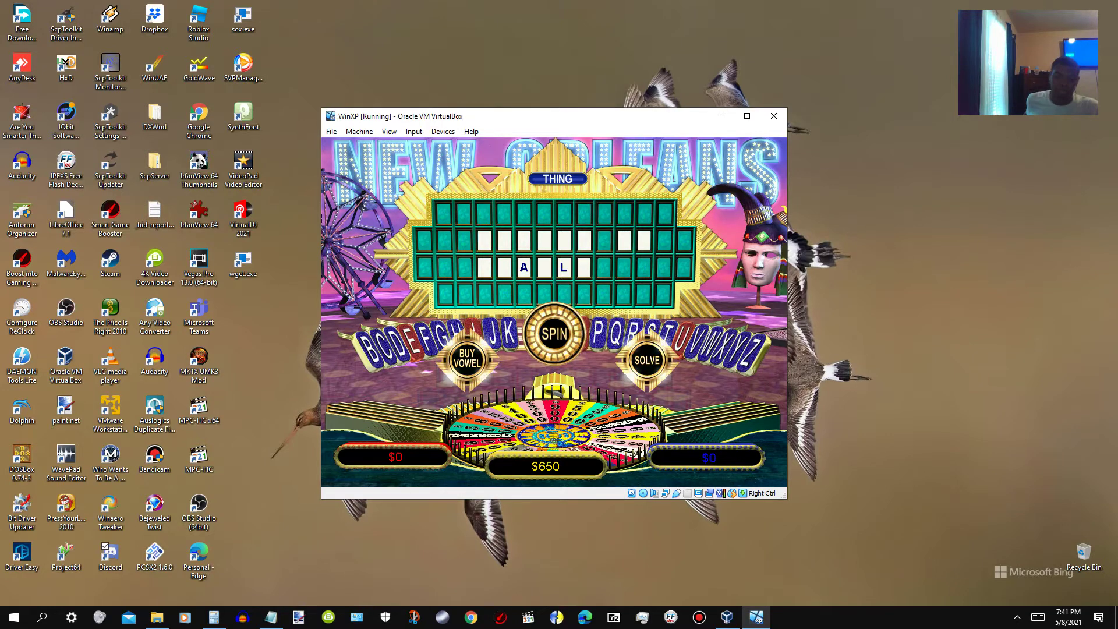
Step: Buy the vowels O and E on the Things board, leaving the score at $150
key(b)
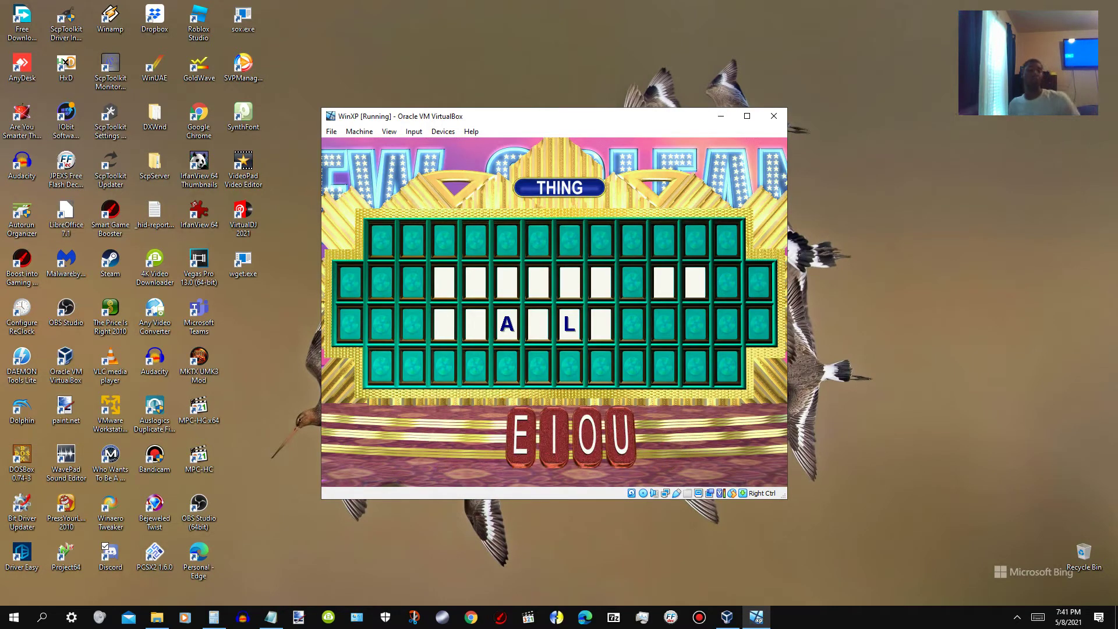
key(o)
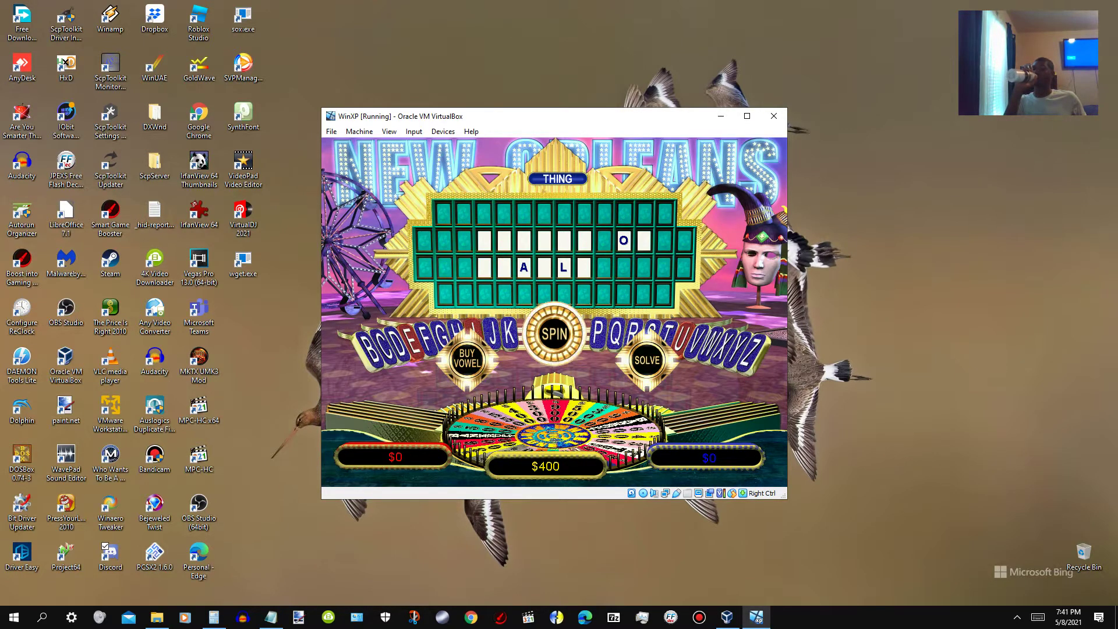
key(b)
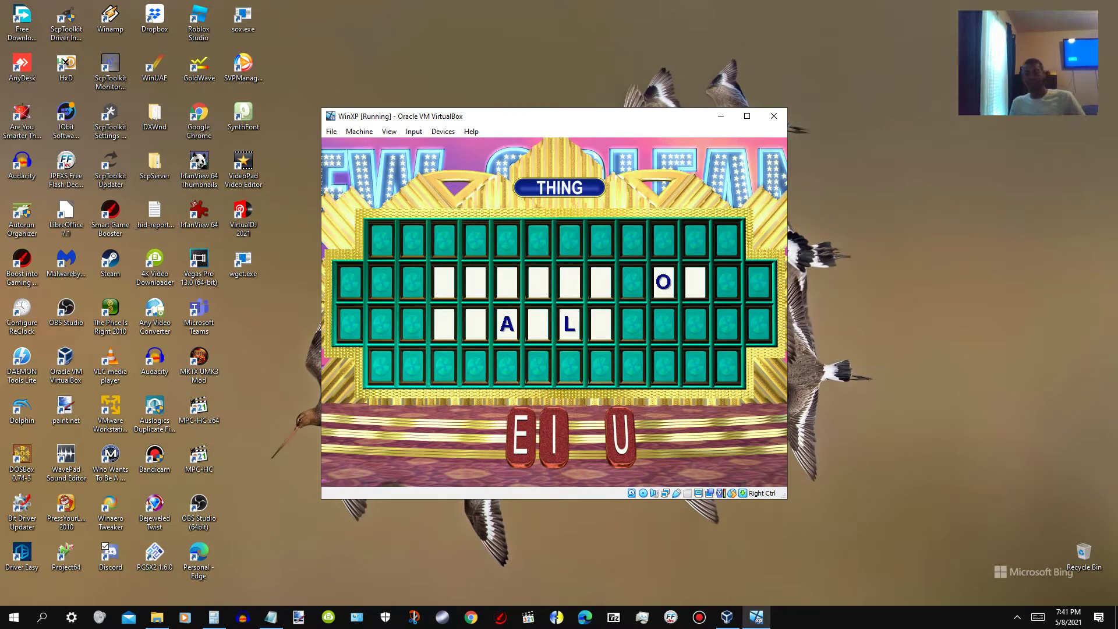
key(e)
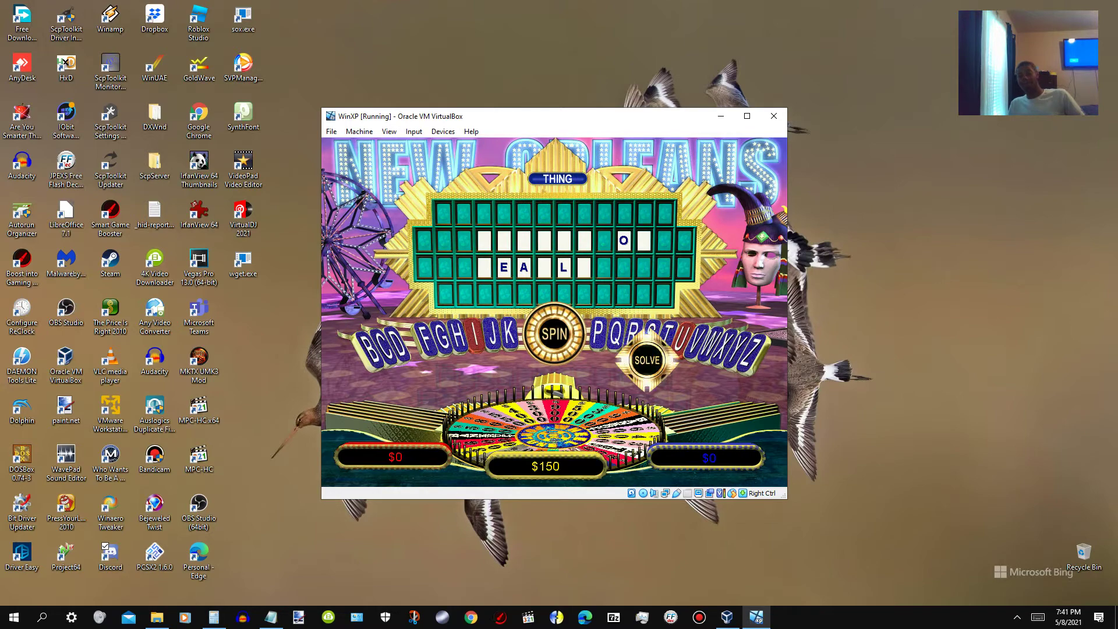
Step: Spin and call S, buy the vowel I, then spin again and call N
key(s)
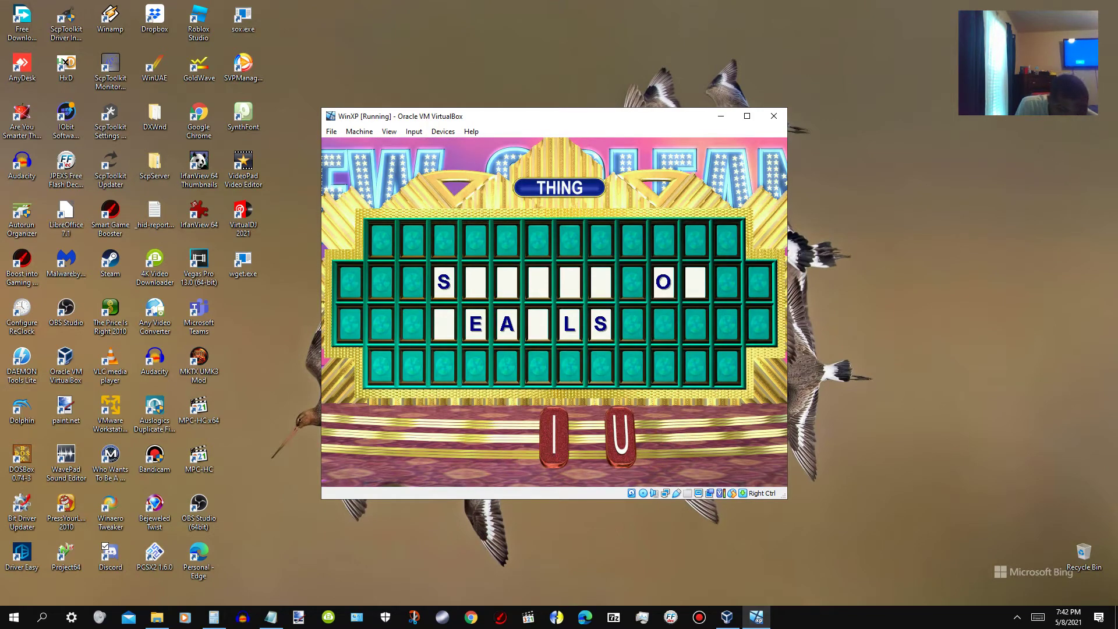
key(i)
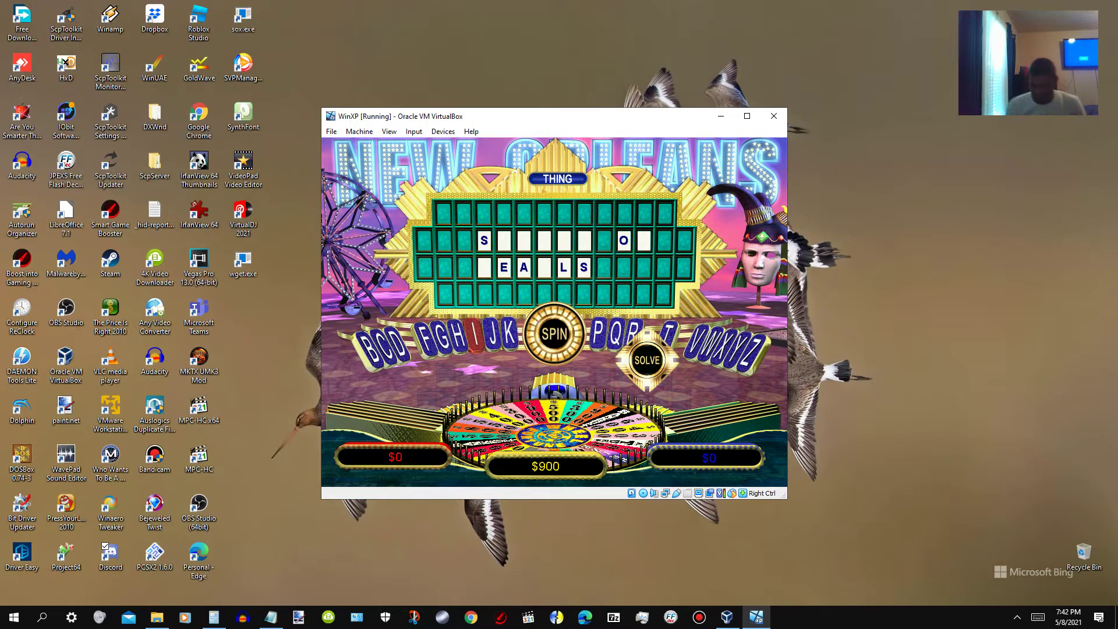
key(Return)
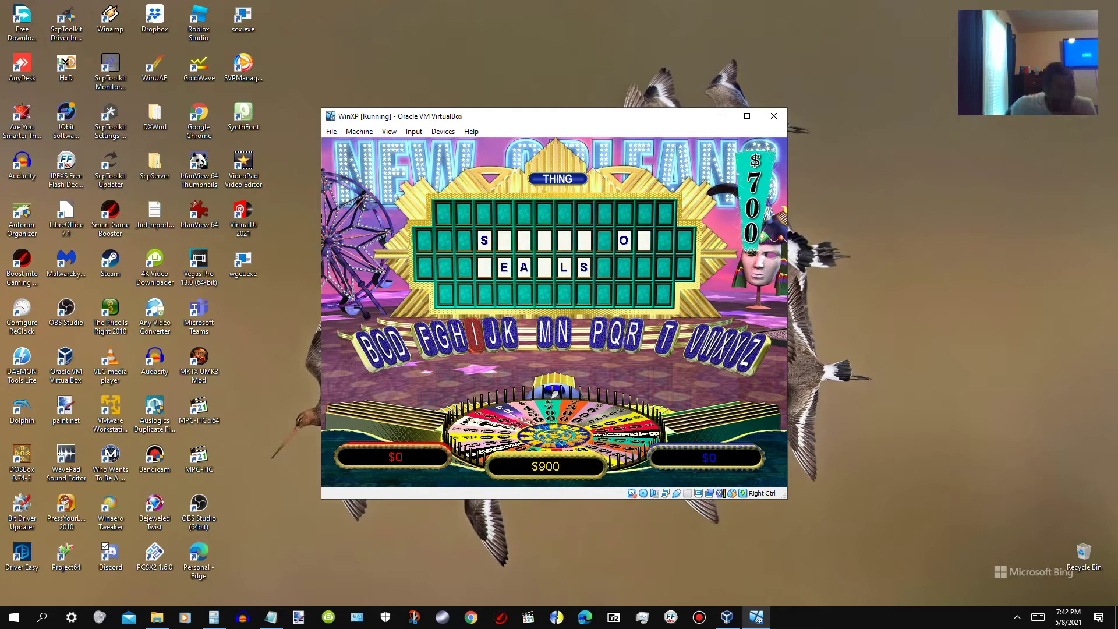
click(562, 334)
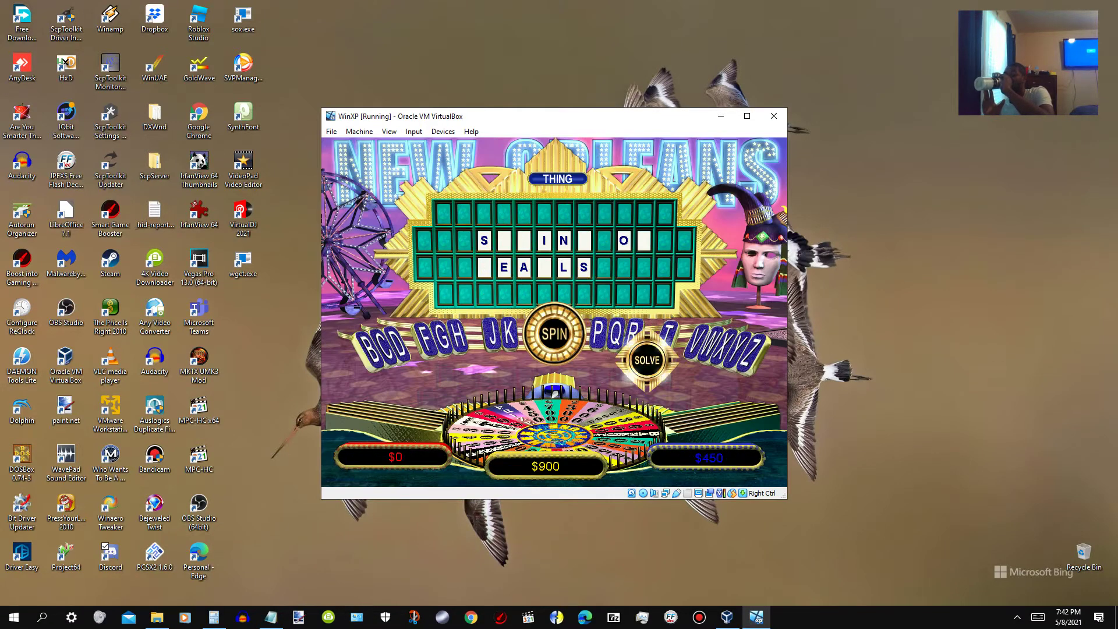
Step: Spin and call R, then spin twice more for the T turn
click(554, 350)
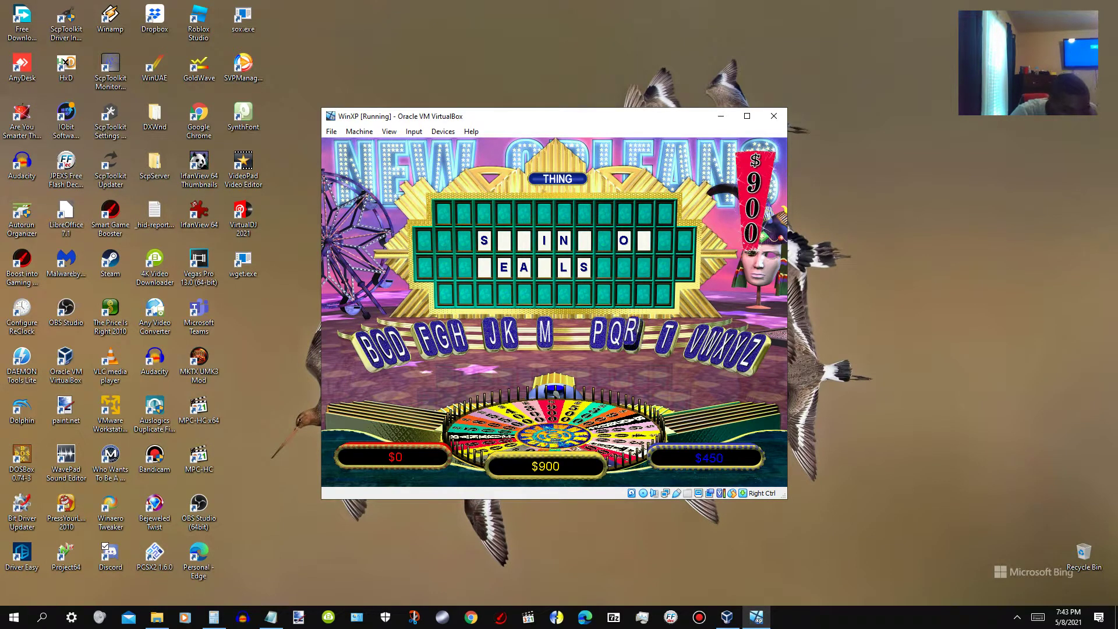
key(r)
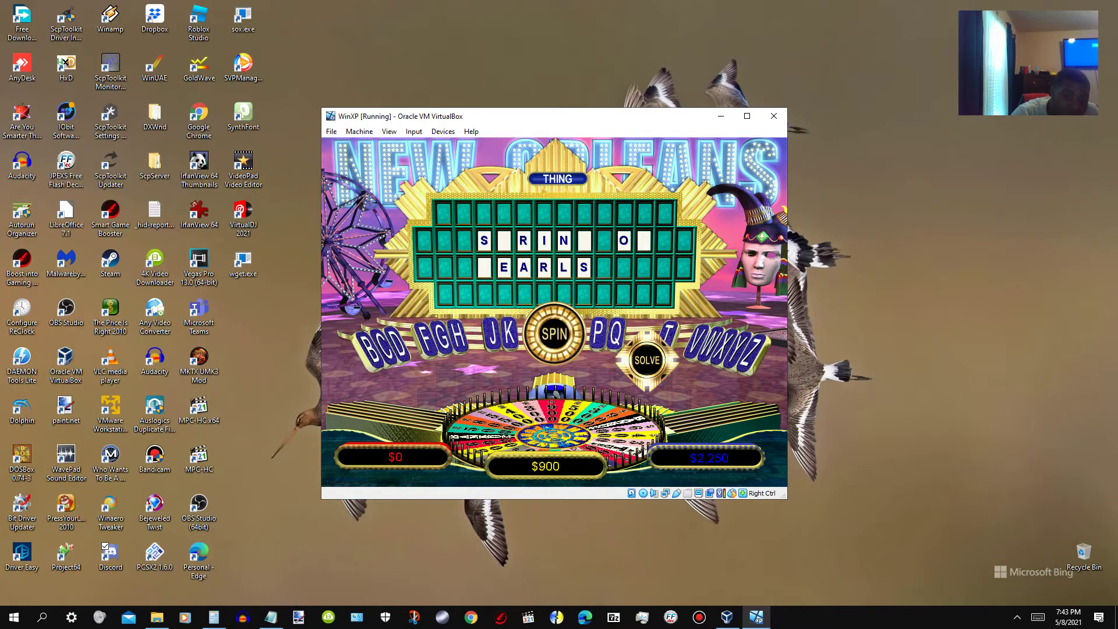
key(Return)
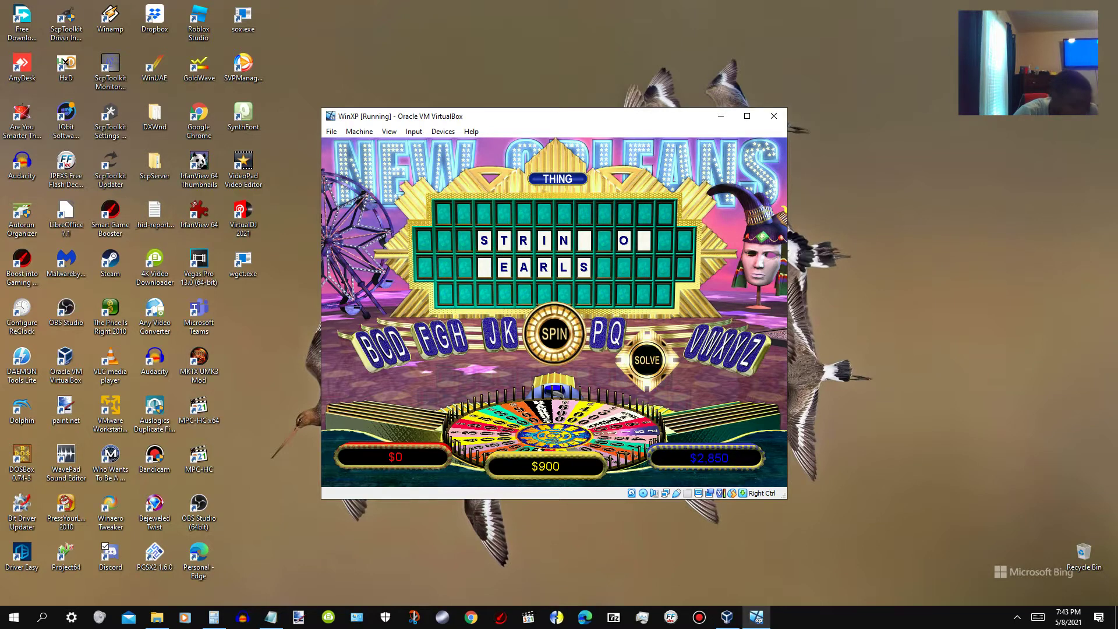
key(Return)
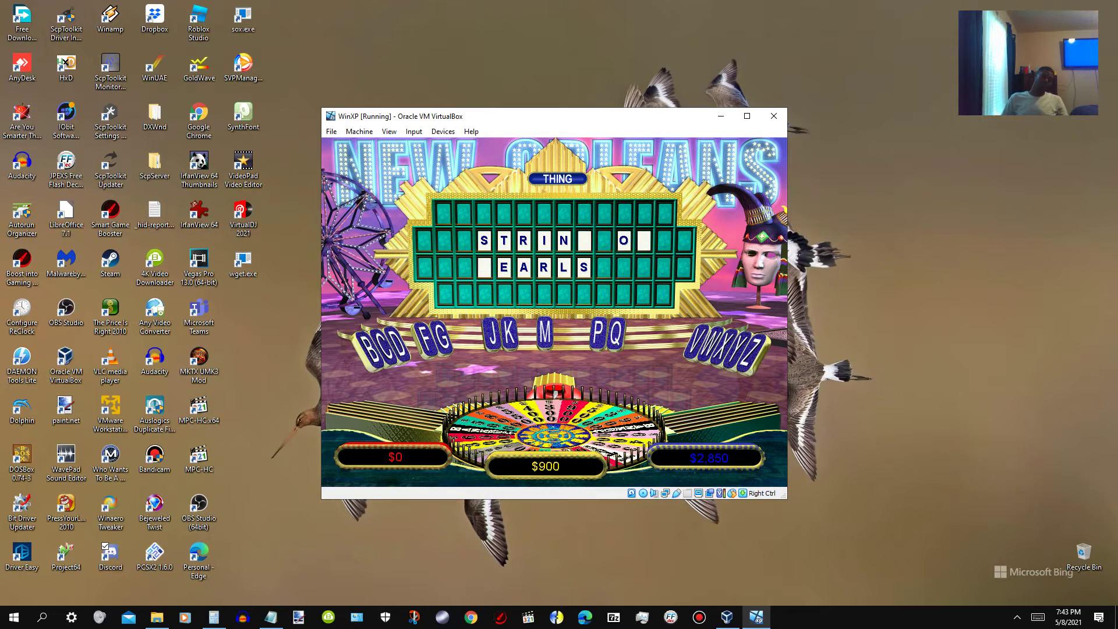
Step: Spin, call G to complete STRING, and spin the wheel once more
click(486, 429)
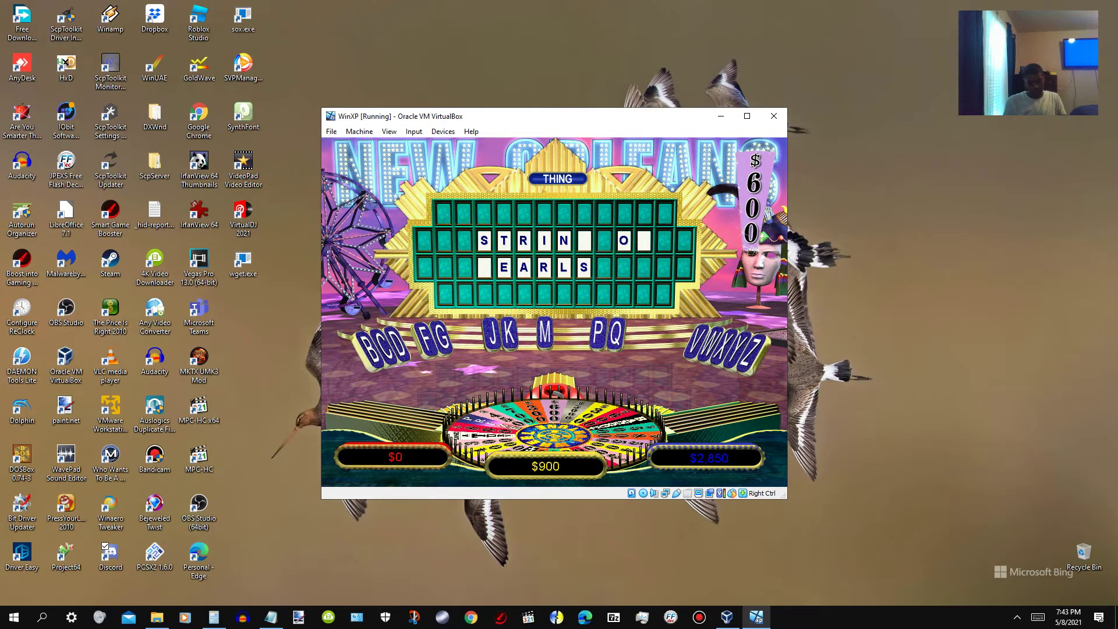
key(g)
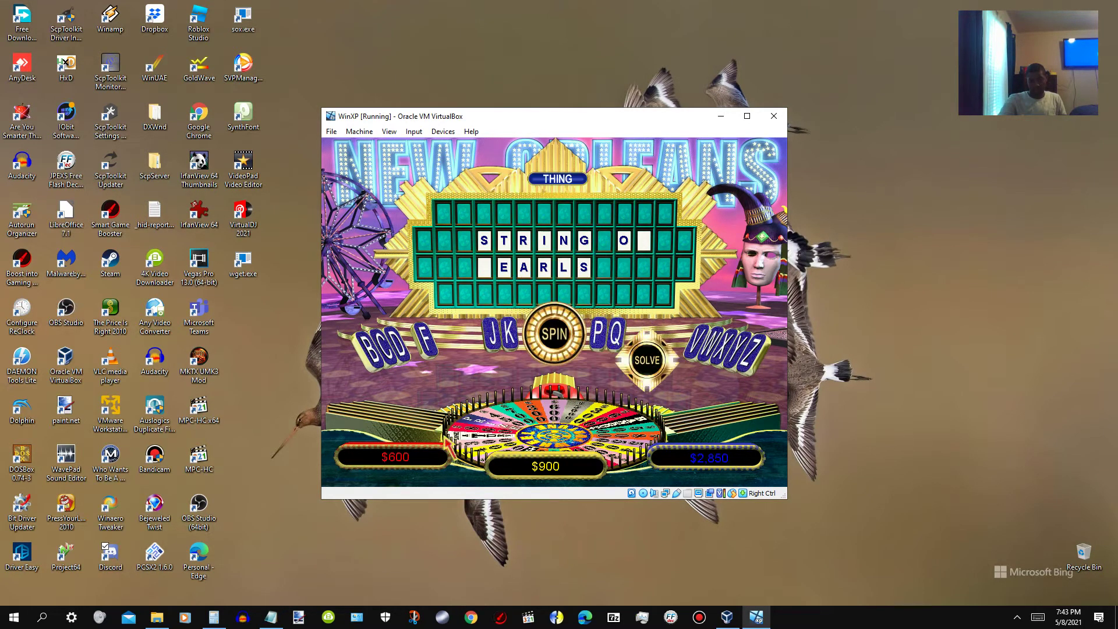
key(space)
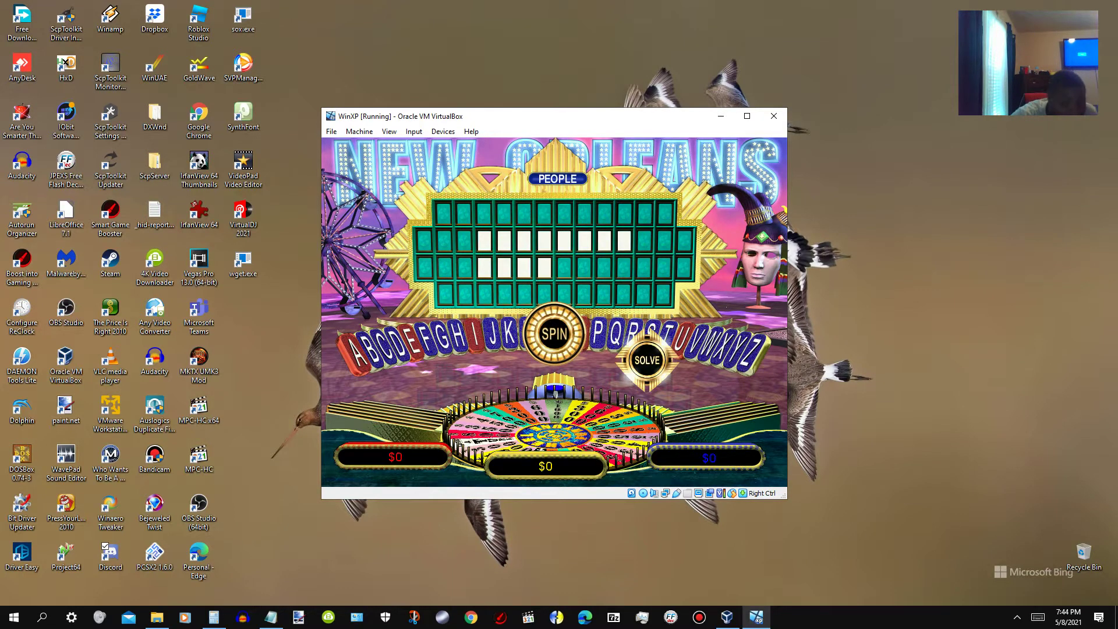
Step: Spin and call L, then spin again and call T on the People puzzle
click(554, 334)
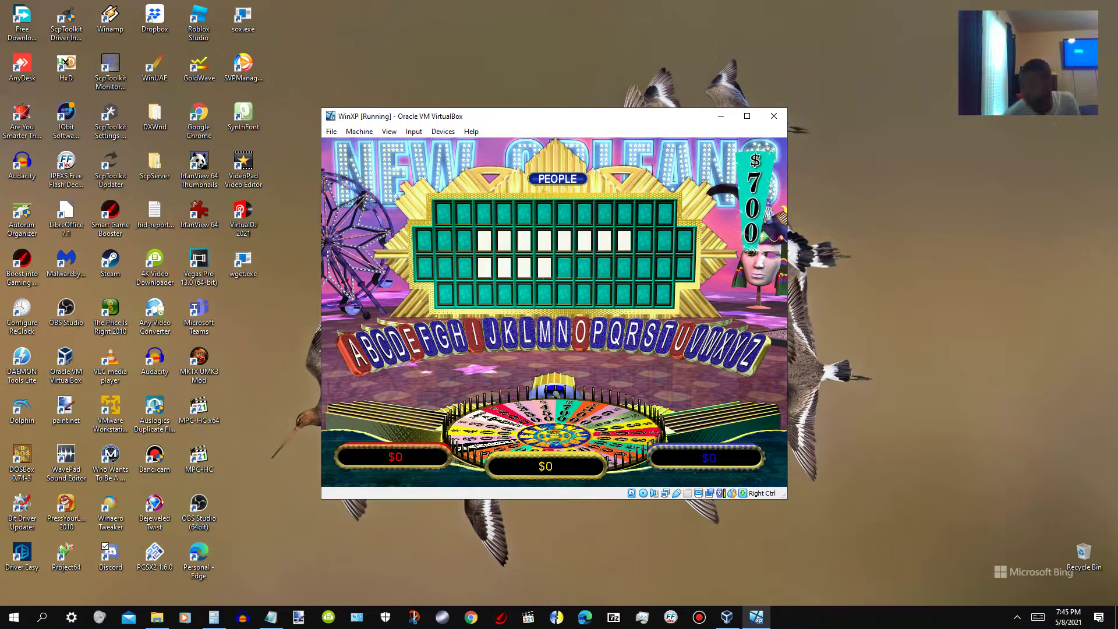
key(l)
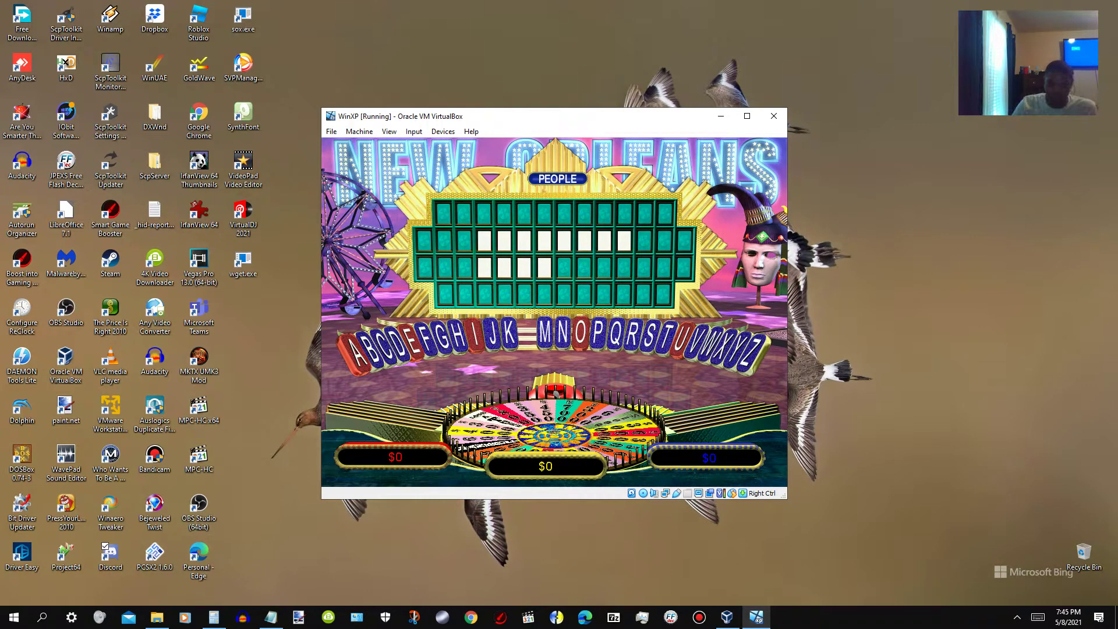
key(Return)
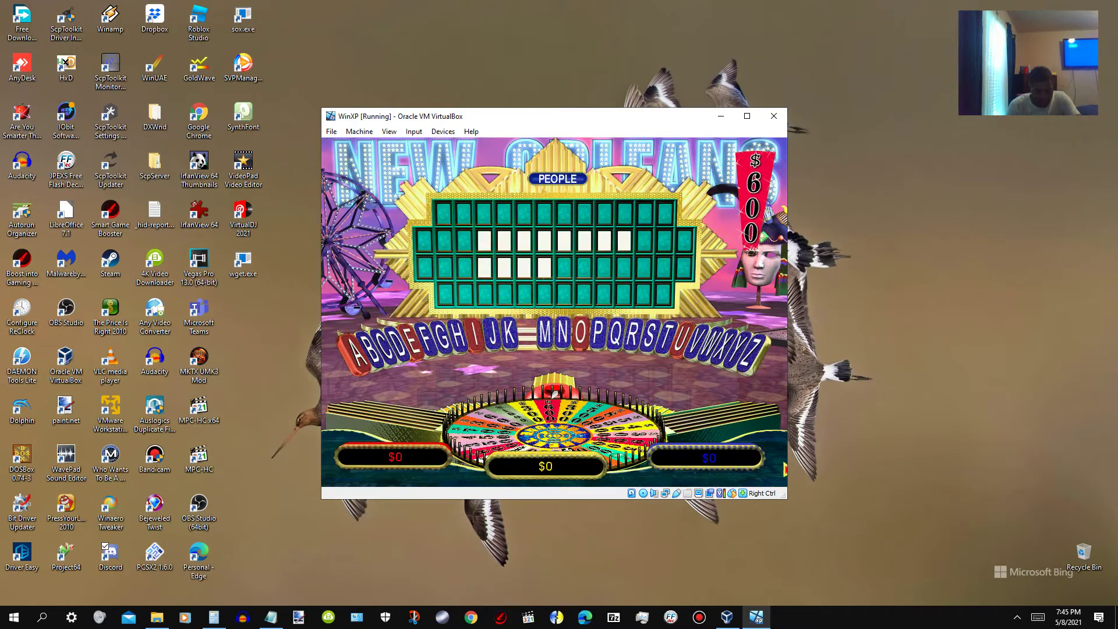
key(t)
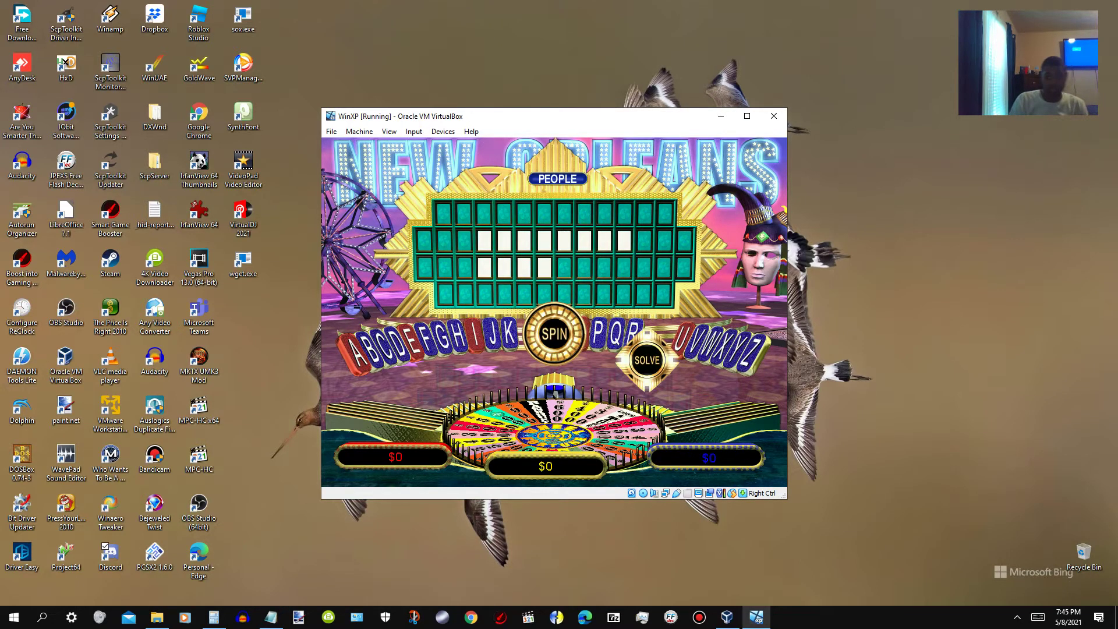
Step: Spin once more and call M toward solving MARIACHI BAND
key(Return)
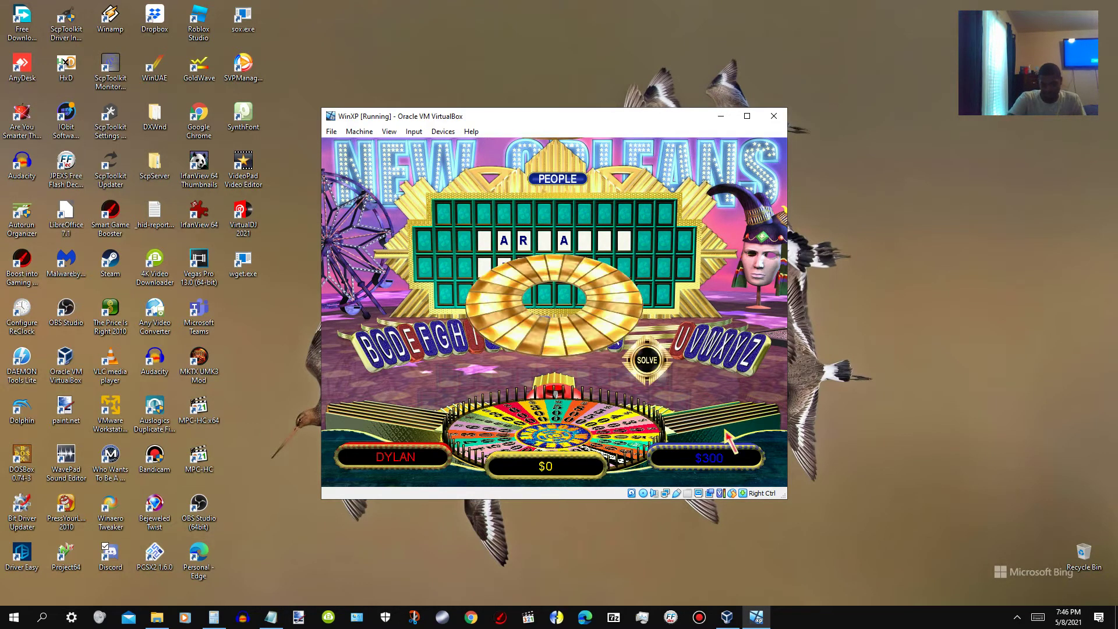
key(m)
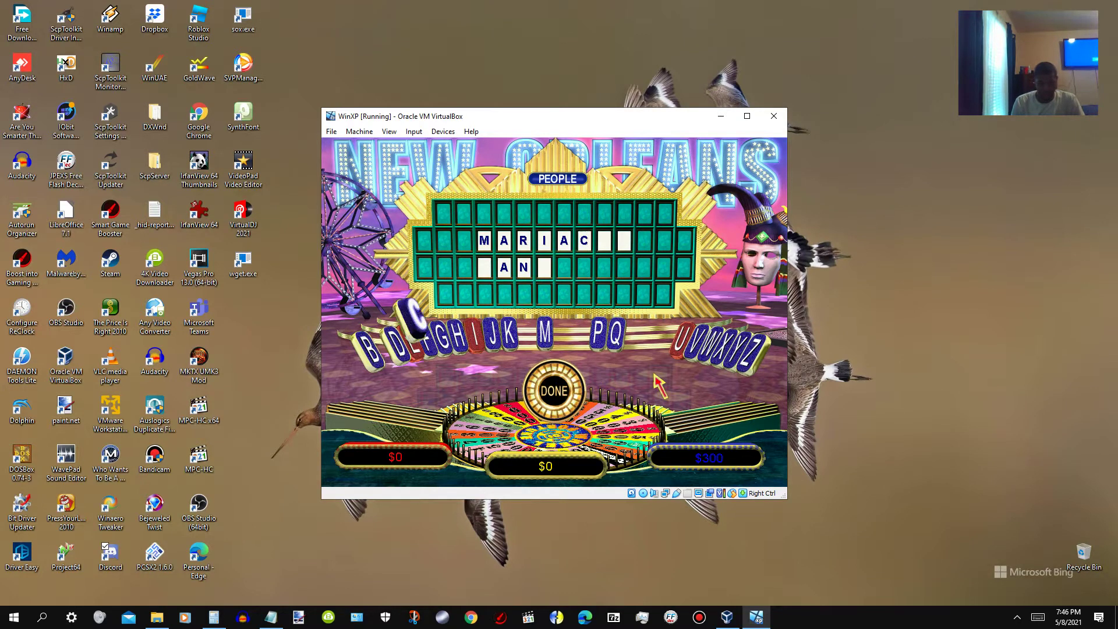
text(hibd)
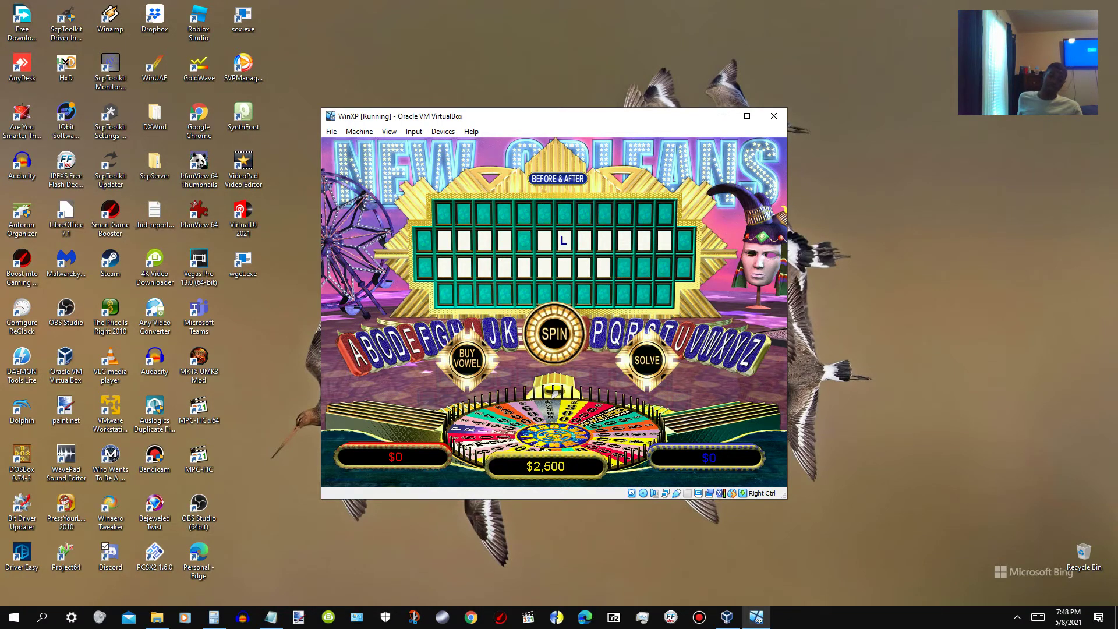
Step: Buy the vowel A on the Before & After puzzle
click(466, 359)
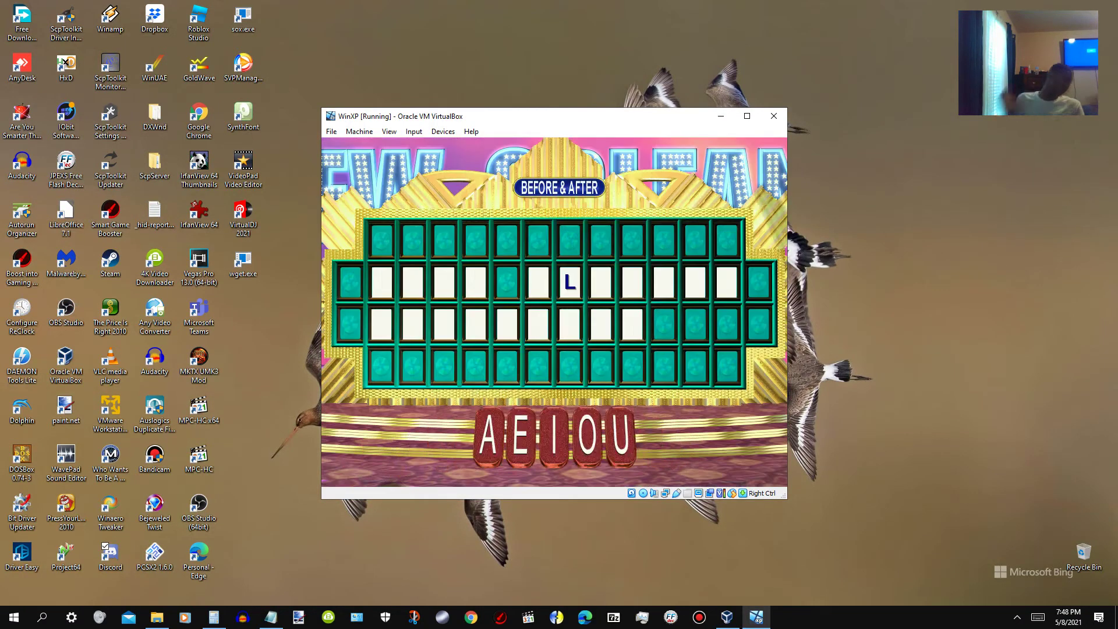
key(a)
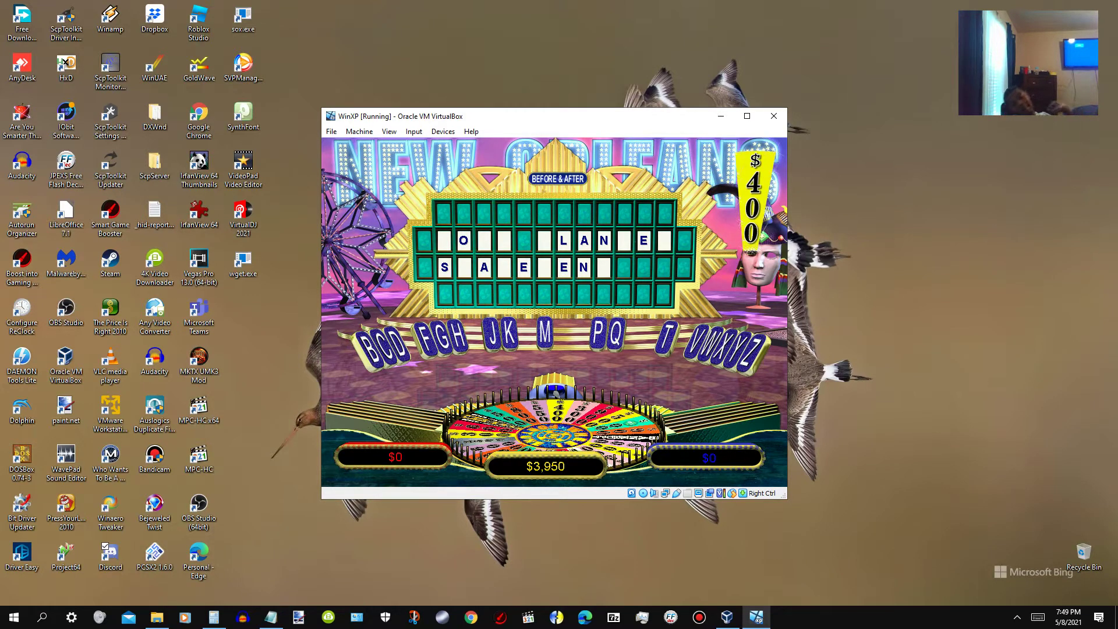
Step: Call T to reveal STATE and ENT, then spin the wheel again
key(t)
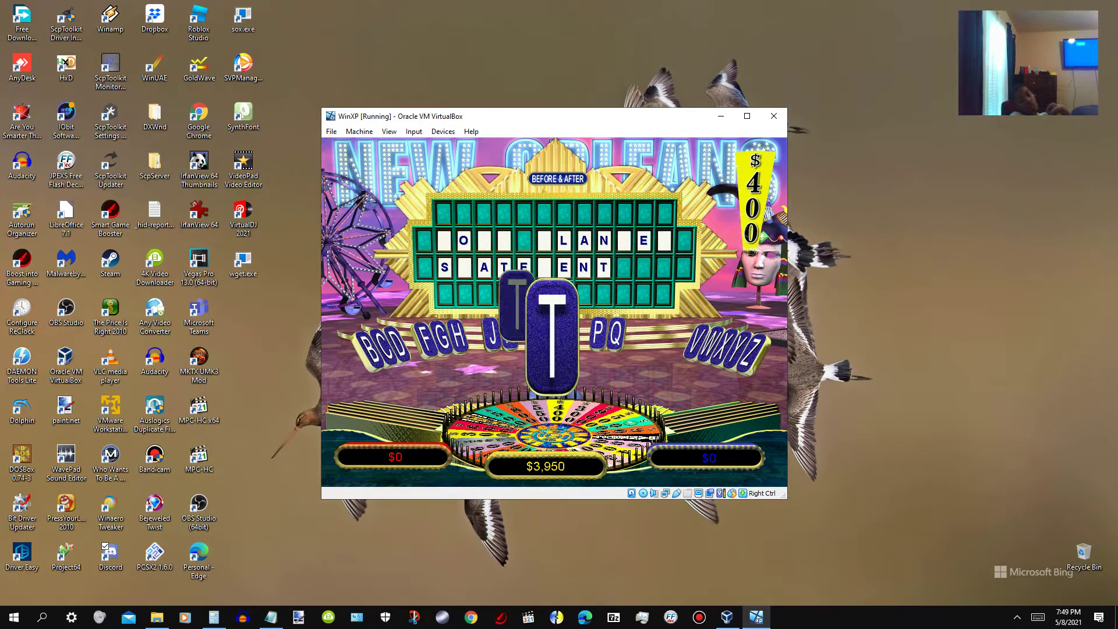
key(Return)
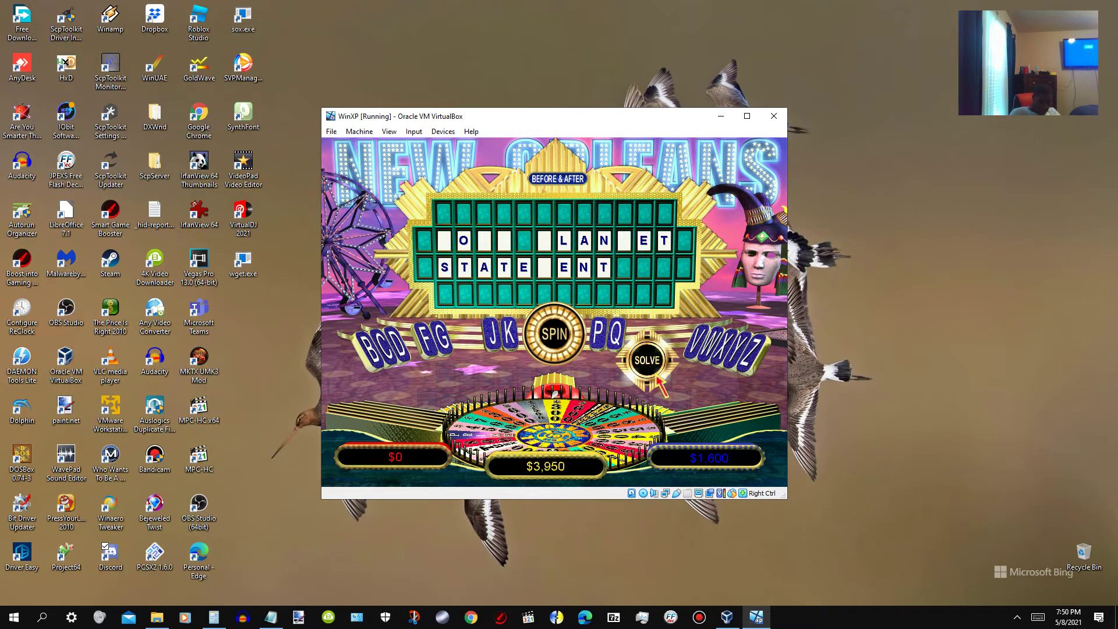
Step: Spin the wheel twice, letting the turn play out in between
click(553, 334)
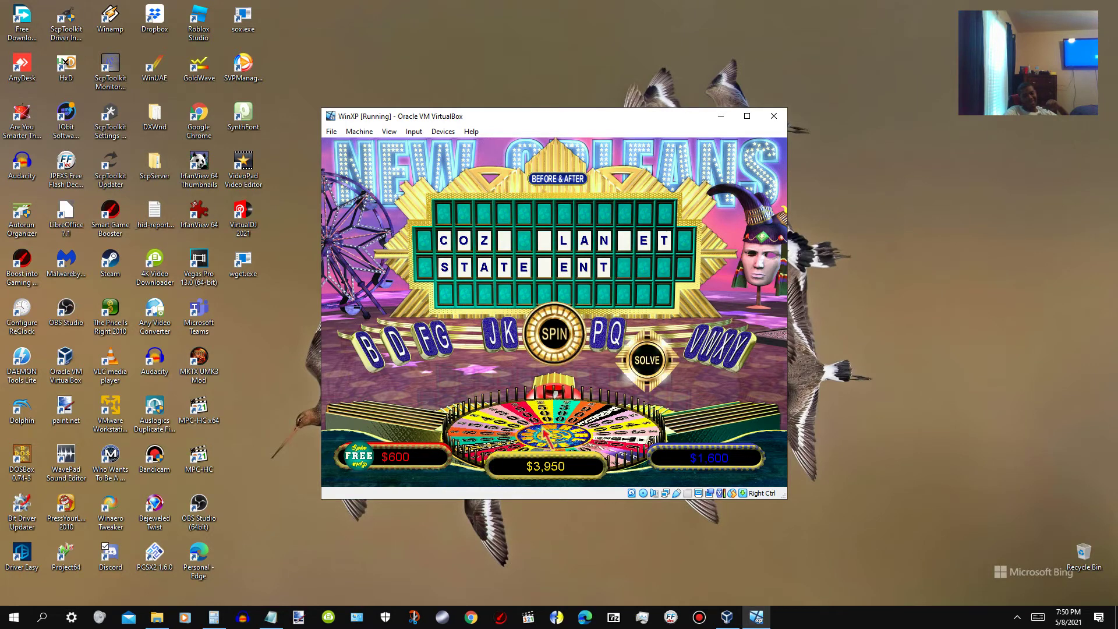
click(559, 340)
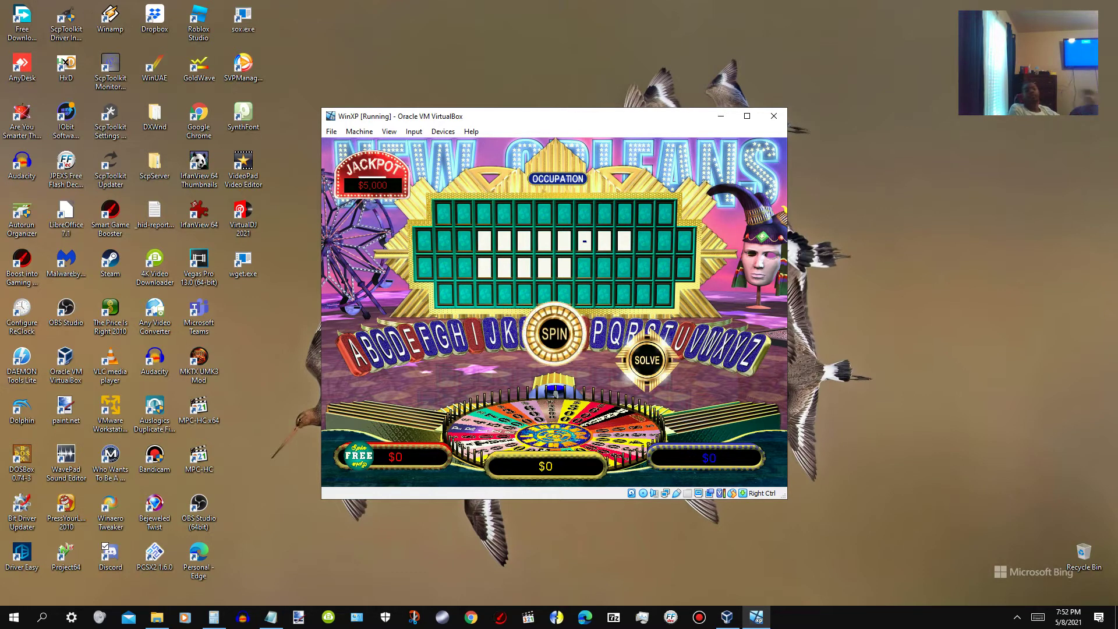
Step: Spin the wheel and call the letter L
key(Return)
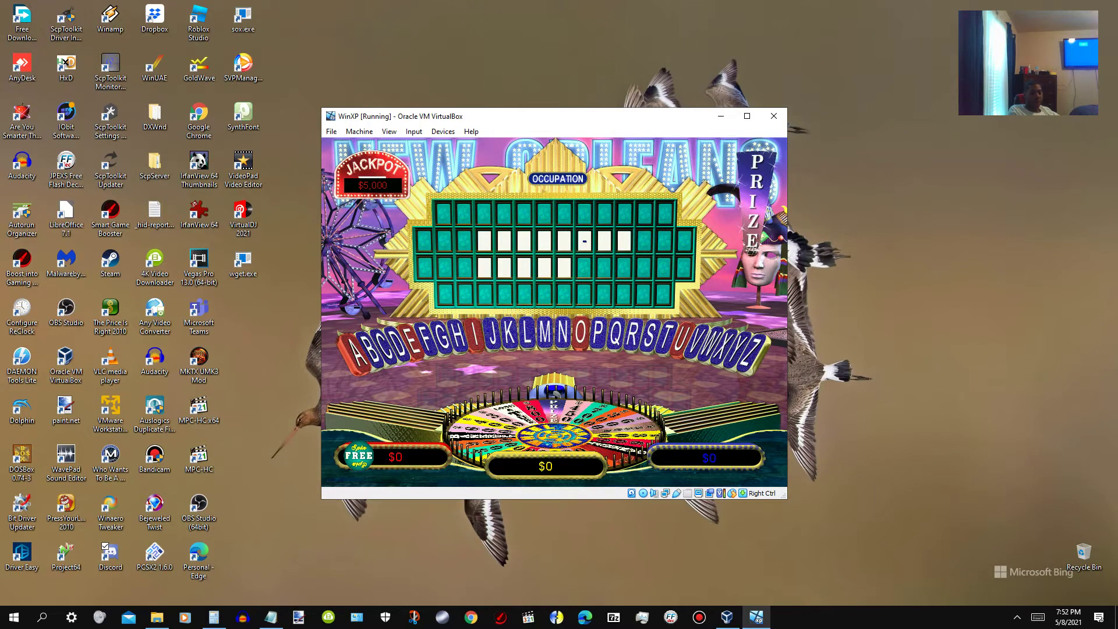
key(l)
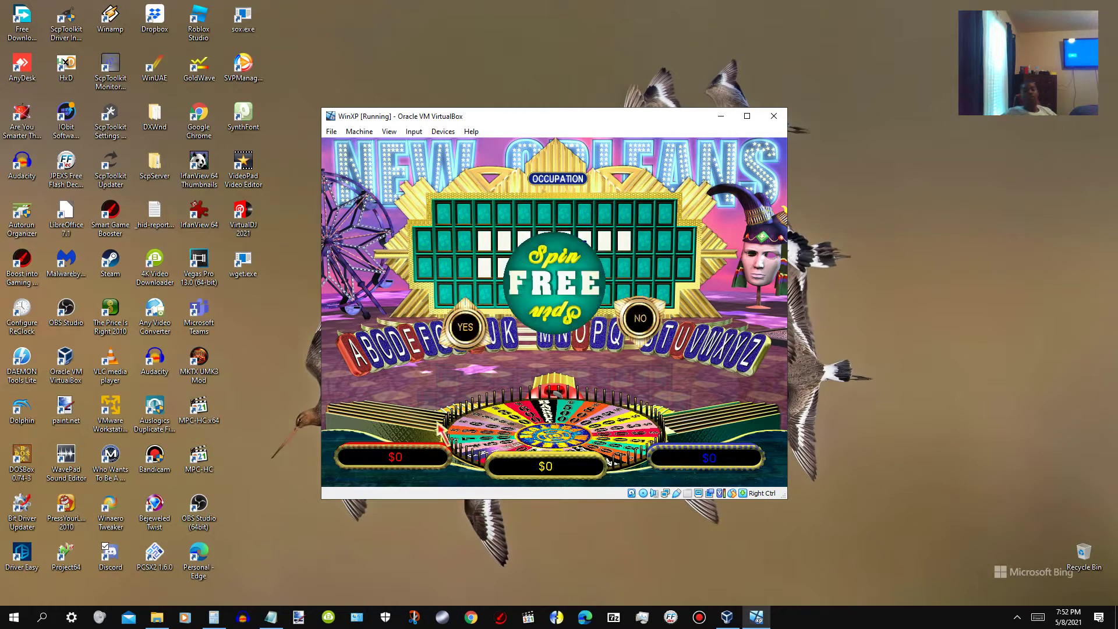
Step: Answer the Free Spin prompt, return to the wheel, and call S for $500
click(466, 328)
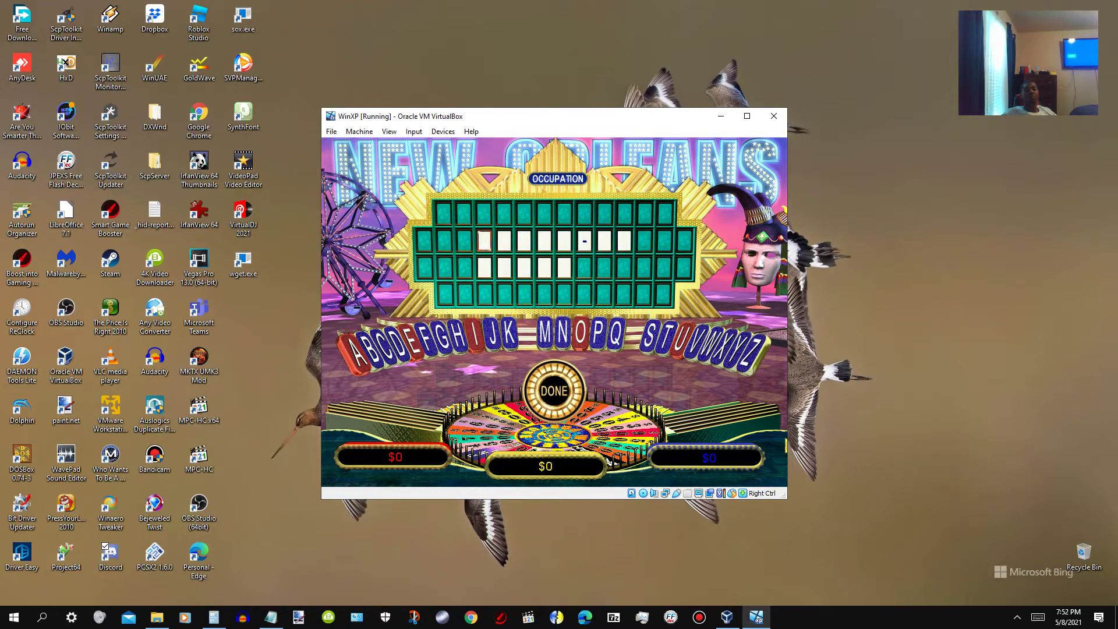
click(584, 396)
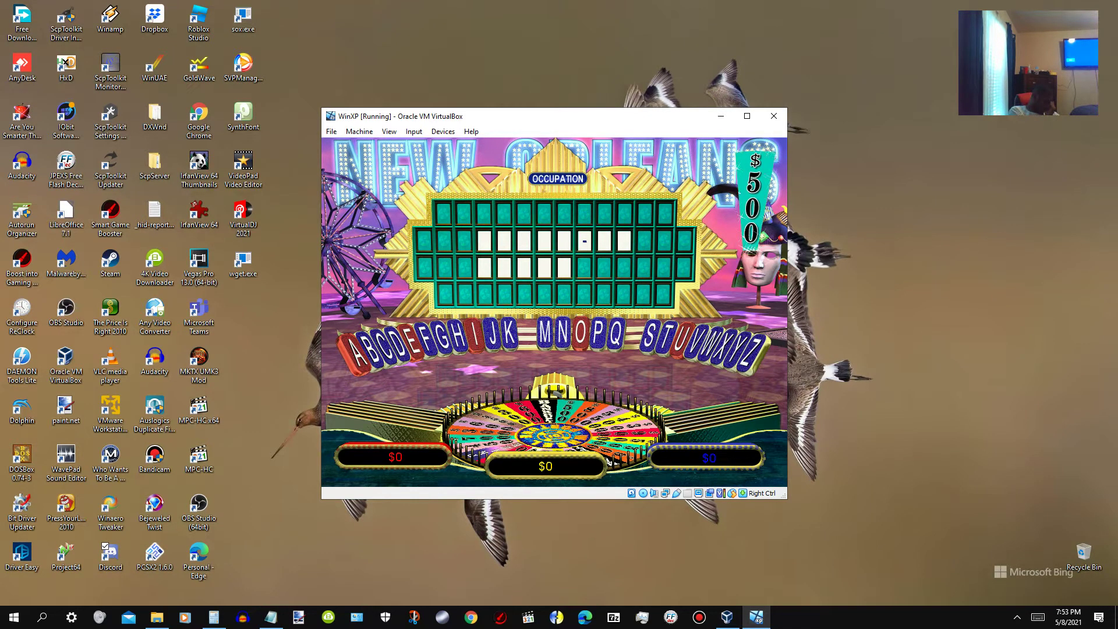
key(s)
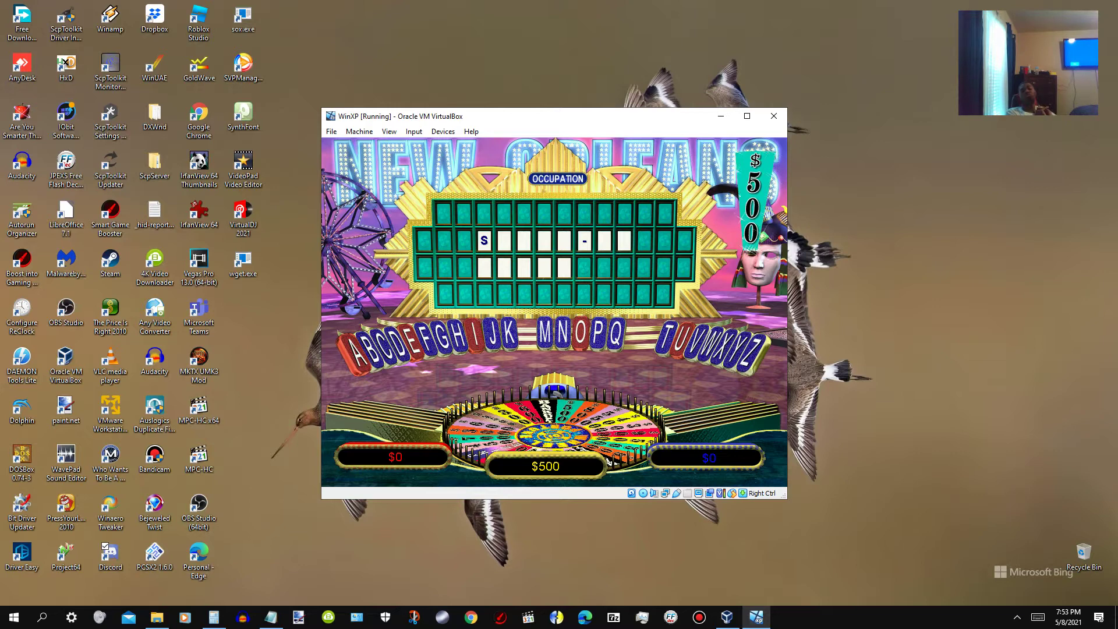
Step: Call N and C, then spell out the STAND-UP CO… solution letter by letter
key(n)
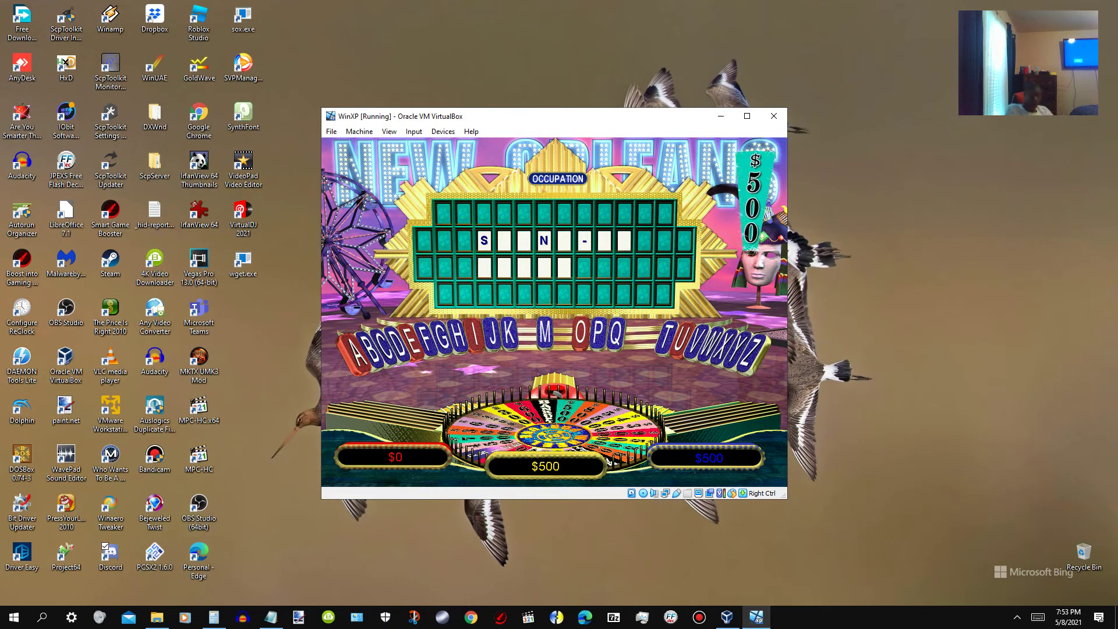
key(c)
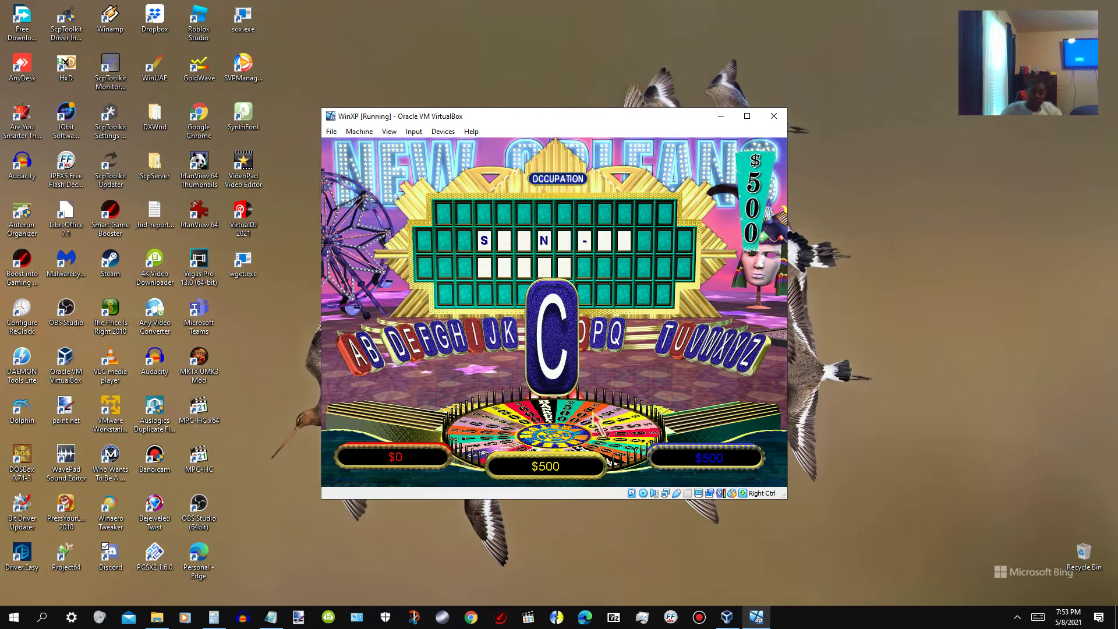
key(t)
key(a)
key(n)
key(d)
key(u)
key(p)
key(o)
key(m)
key(i)
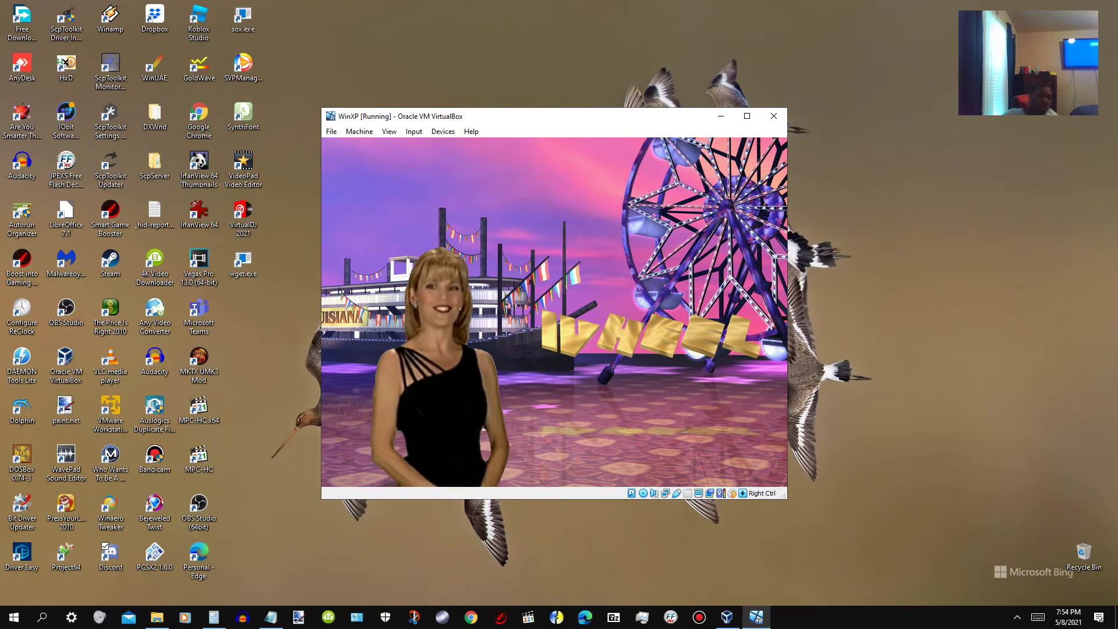
Step: Check the standings notes in Notepad, then minimize them again
click(271, 618)
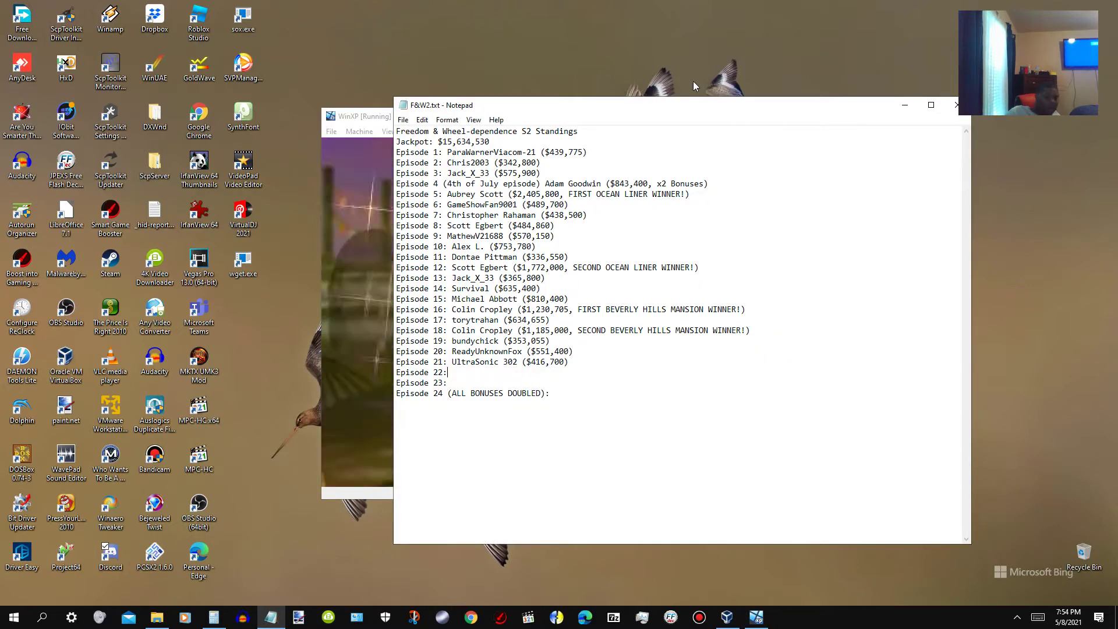
click(905, 106)
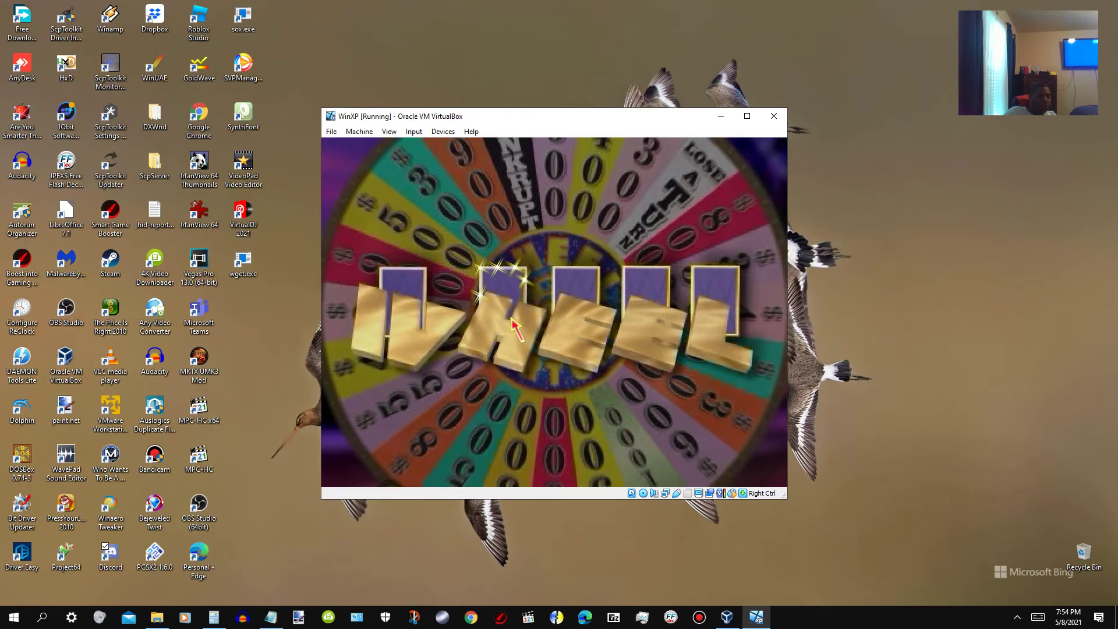
Step: Advance past the WHEEL title and finish the episode, with Dylan winning $73,850
click(515, 328)
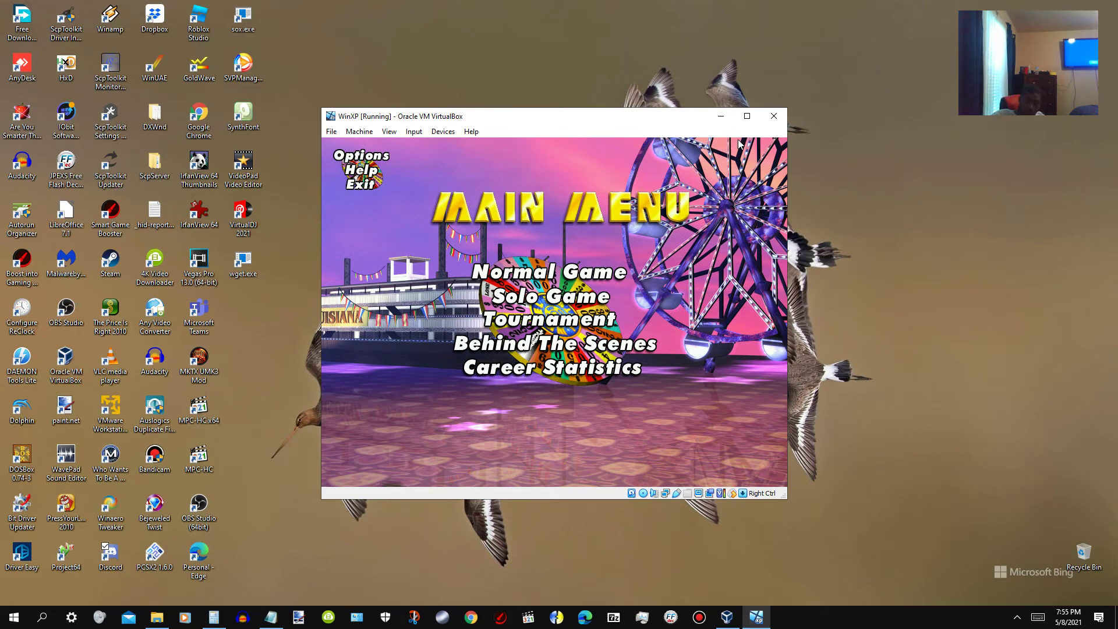
Step: Minimize VirtualBox and restore Calculator (15634530) and the standings notes
click(720, 116)
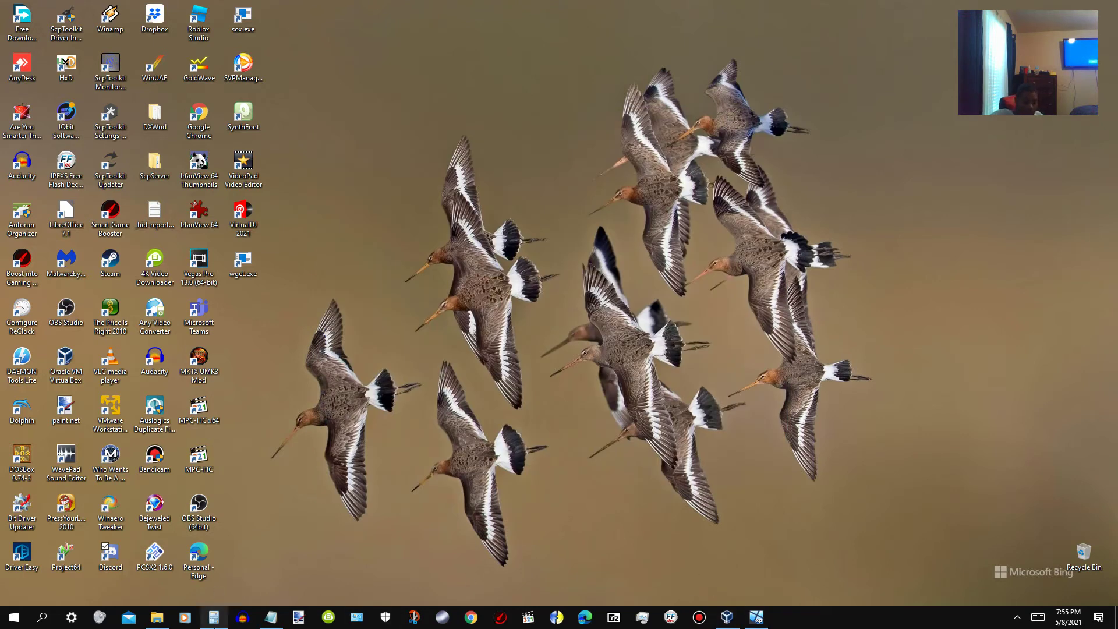
click(215, 618)
click(271, 617)
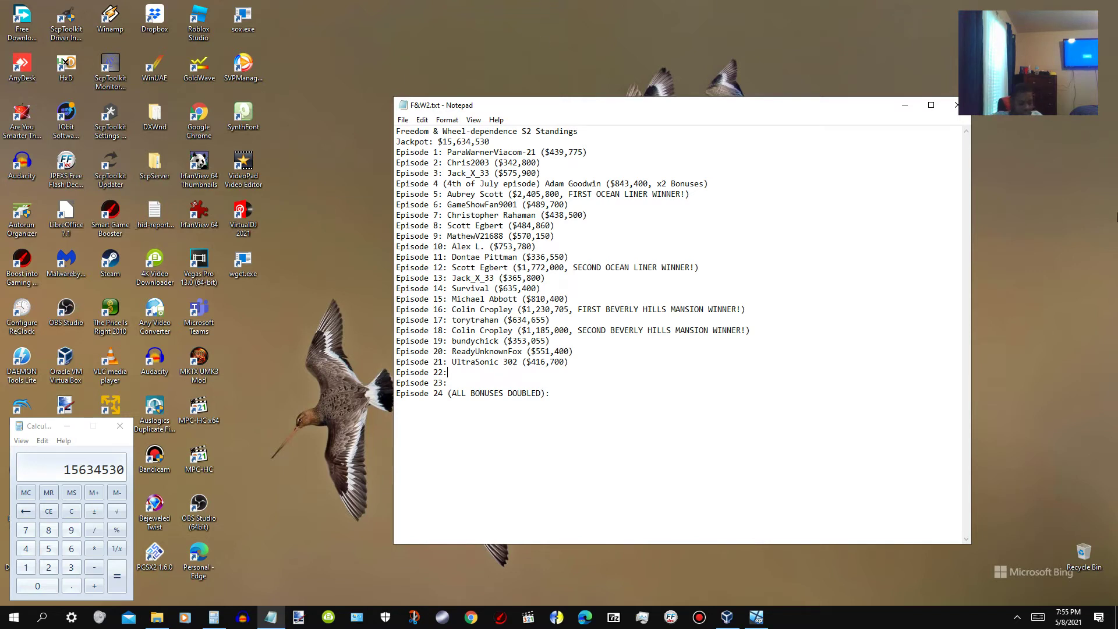
Step: Select the old jackpot figure so it can be replaced with $16,158,380
drag(492, 142, 444, 142)
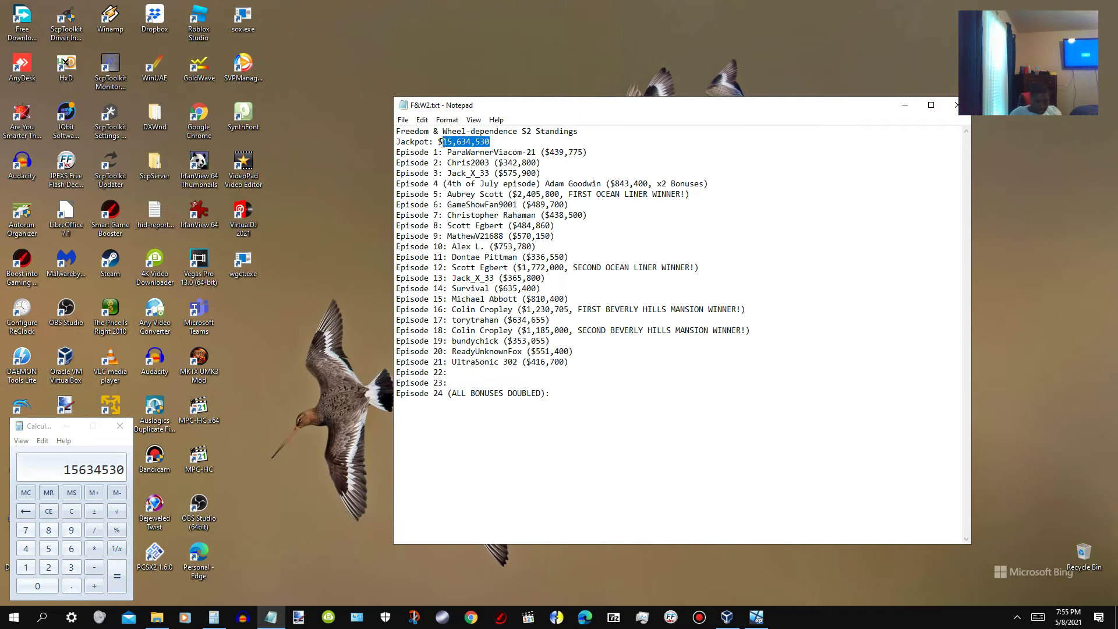
text(158)
click(539, 369)
text(j)
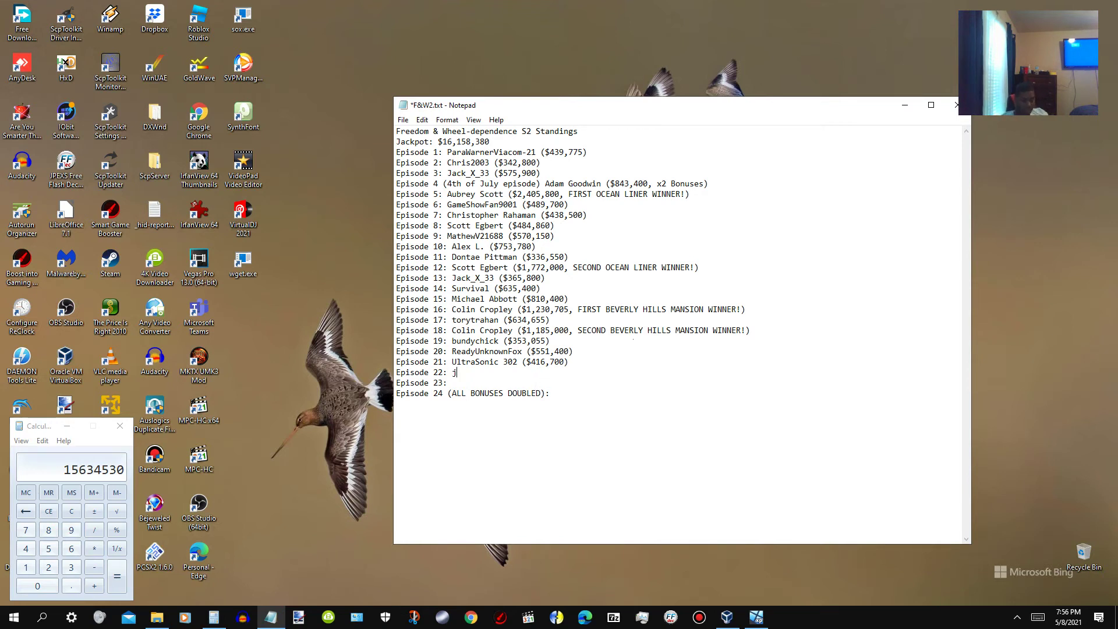
text(v)
text(iesel ()
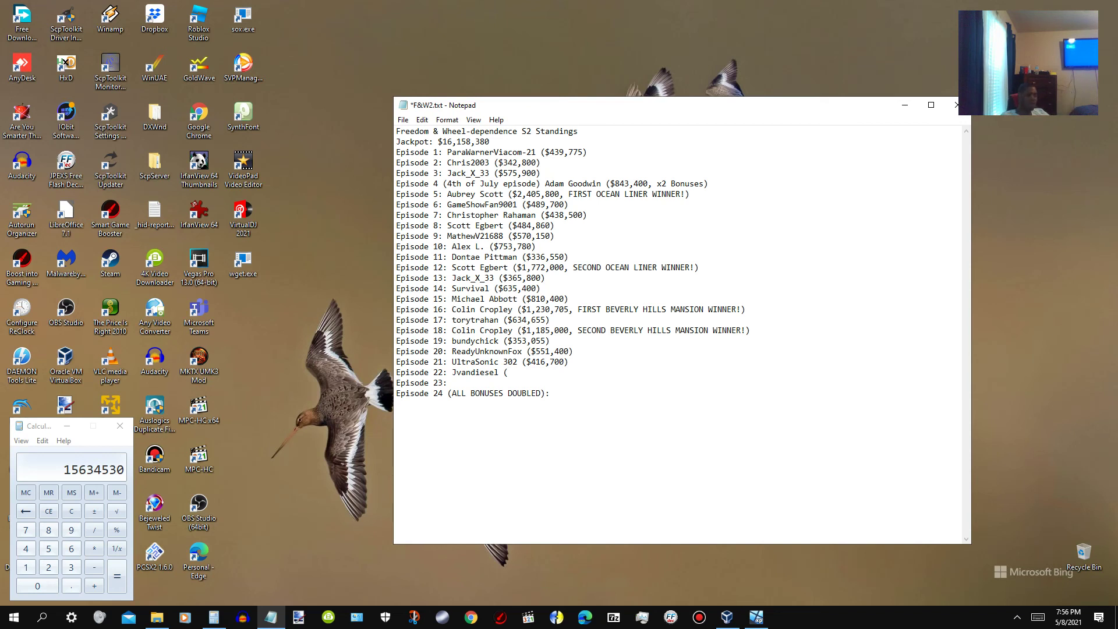
text($523,850)
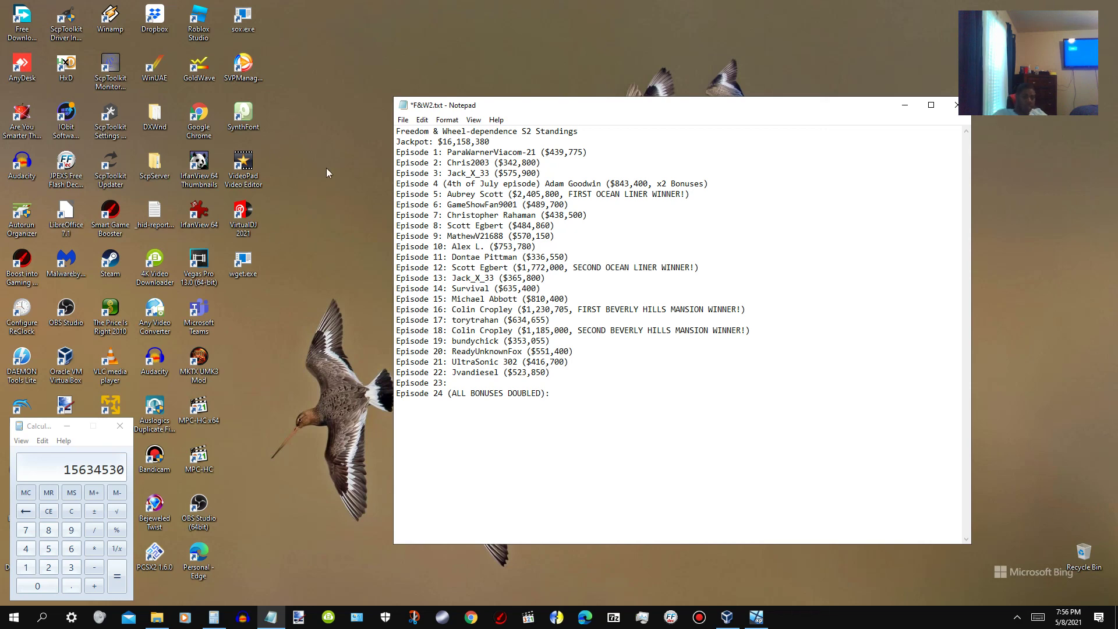
click(422, 172)
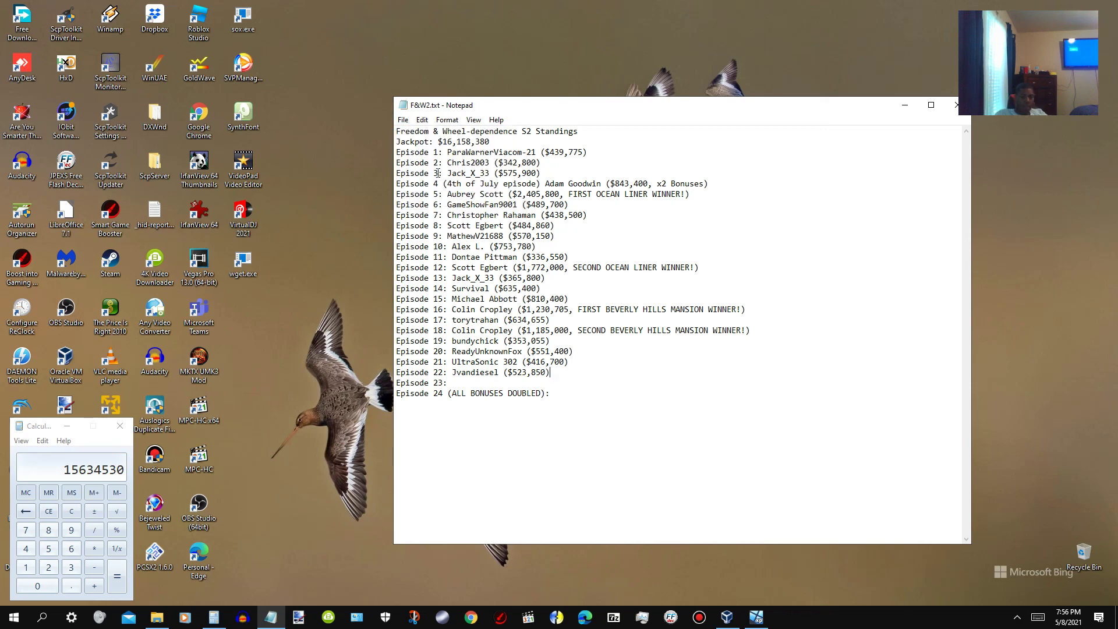